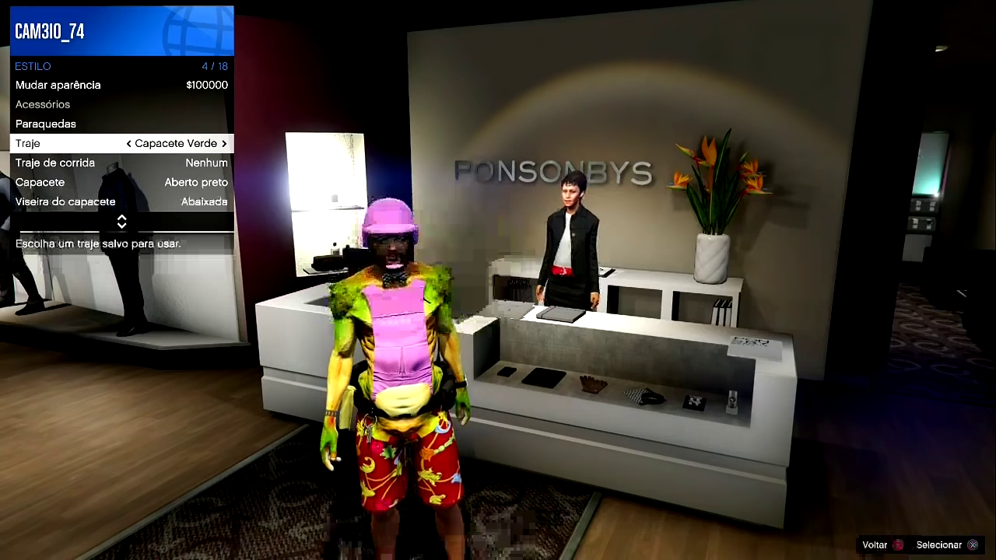
key("Escape")
key("w")
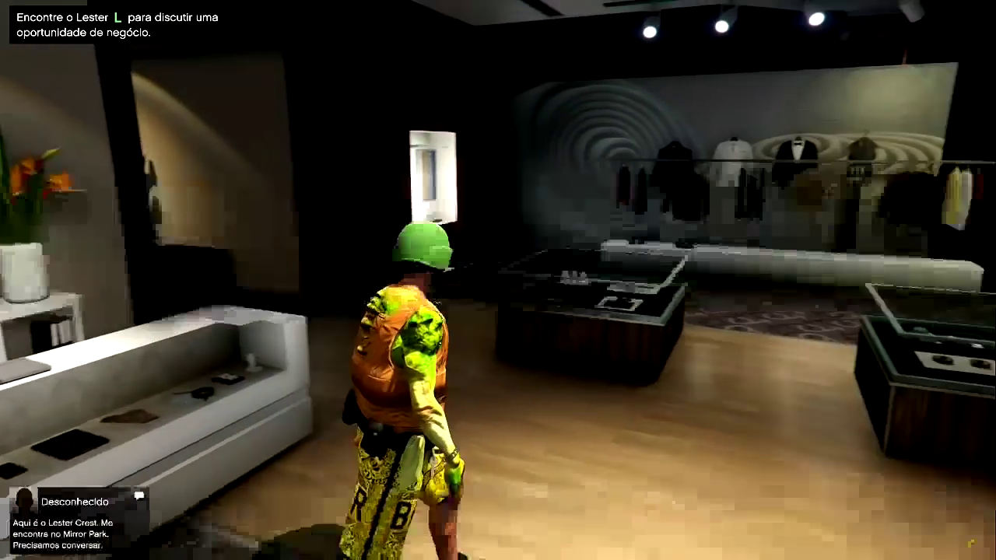
key("w")
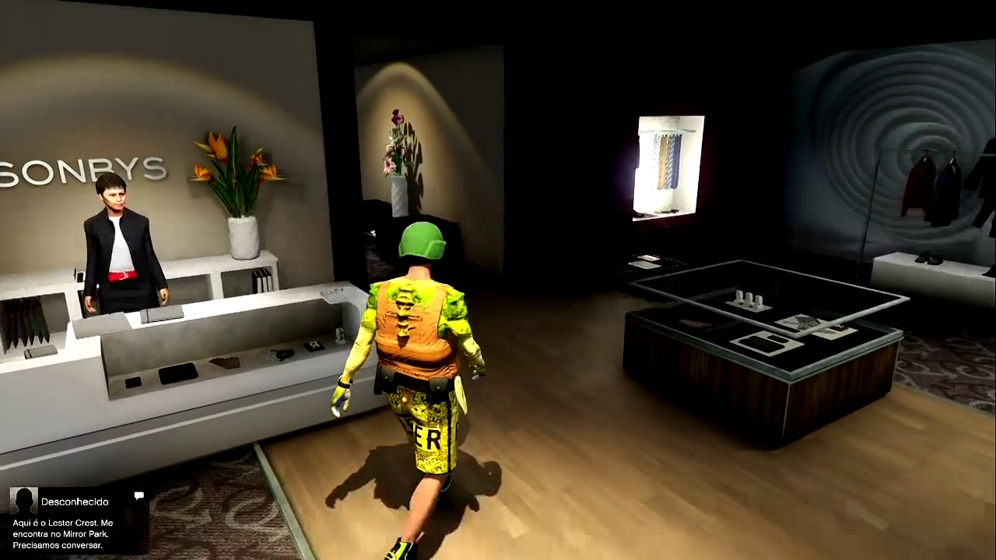
key("s")
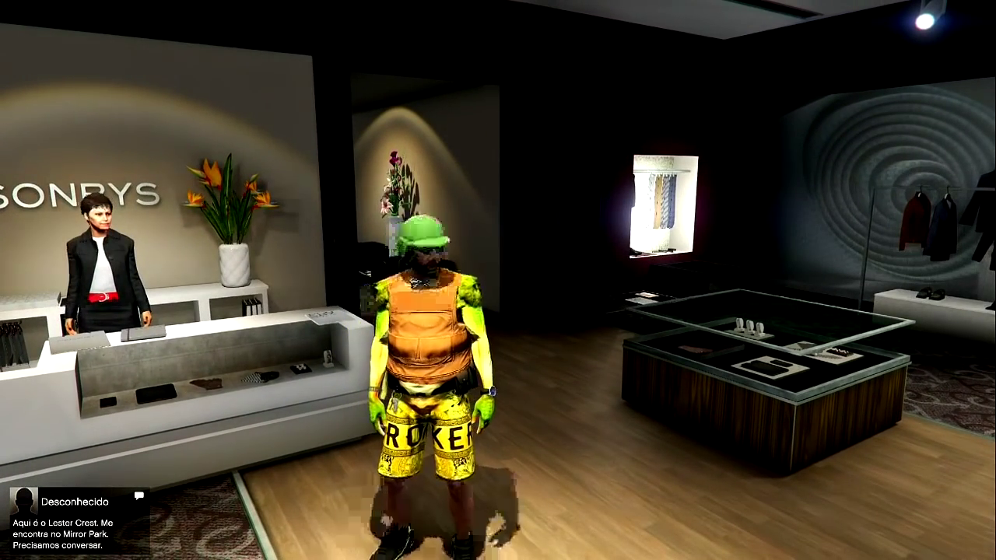
key("s")
key("s")
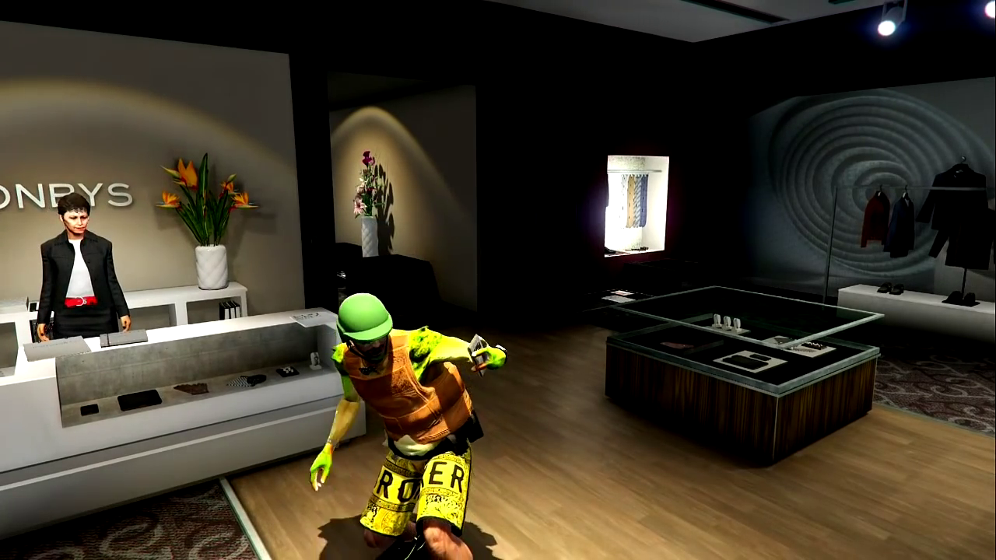
- Leave the game for the console home screen and open Configurações
key("super")
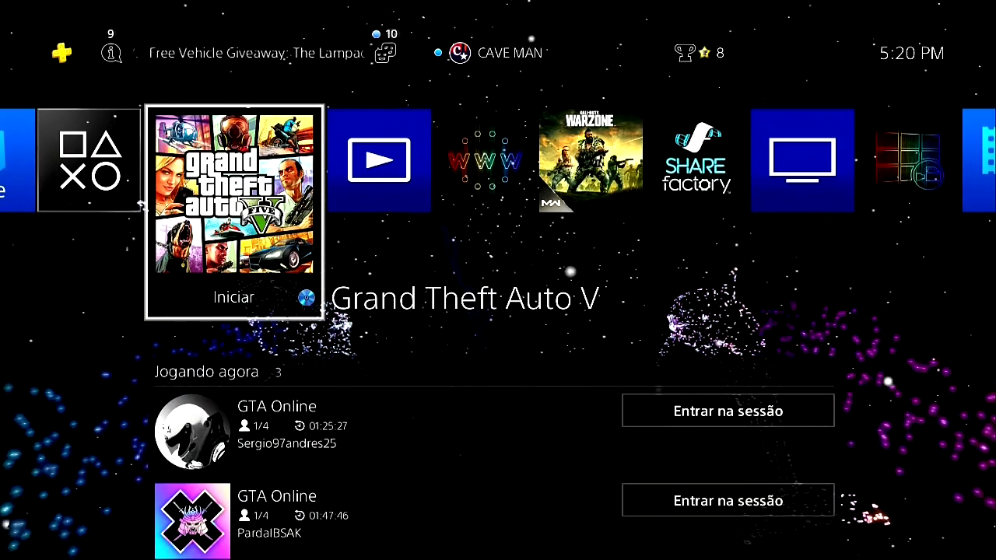
key("Up")
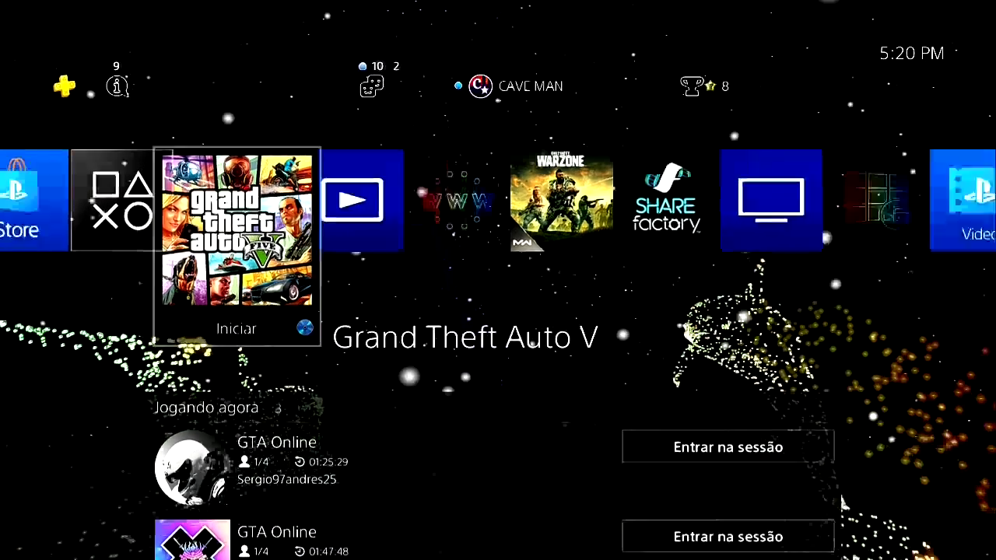
key("Right")
key("Left")
key("Return")
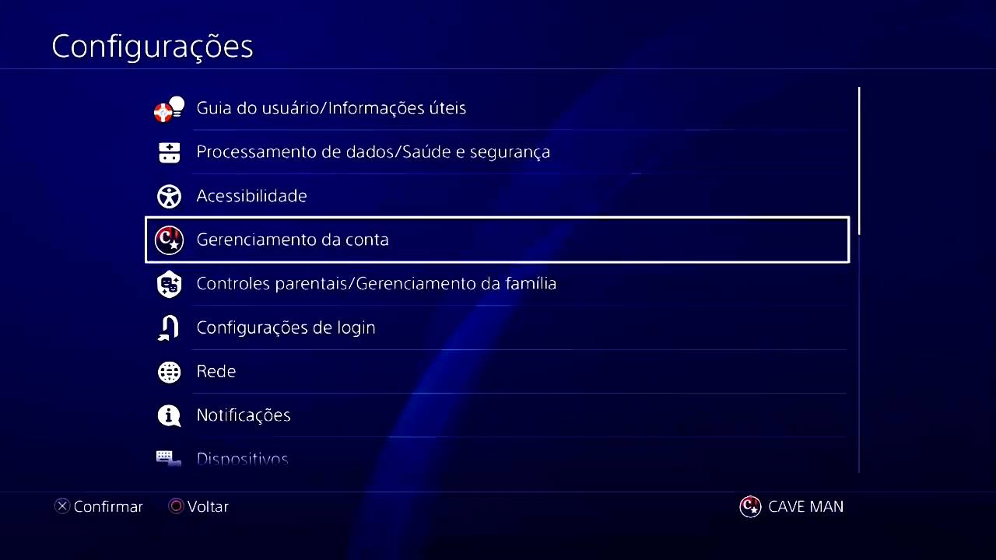
- Go from Configurações to Gerenciamento de dados salvos do aplicativo
key("Down")
key("Down")
key("Down")
key("Down")
key("Down")
key("Down")
key("Down")
key("Down")
key("Return")
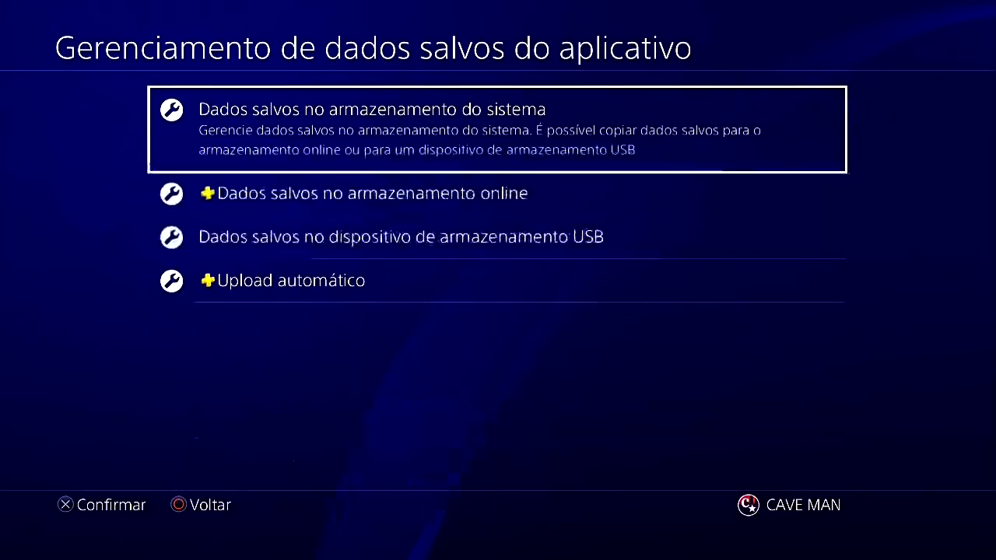
- Open the Grand Theft Auto V saves in system storage for copying to a USB storage device
key("Return")
key("Down")
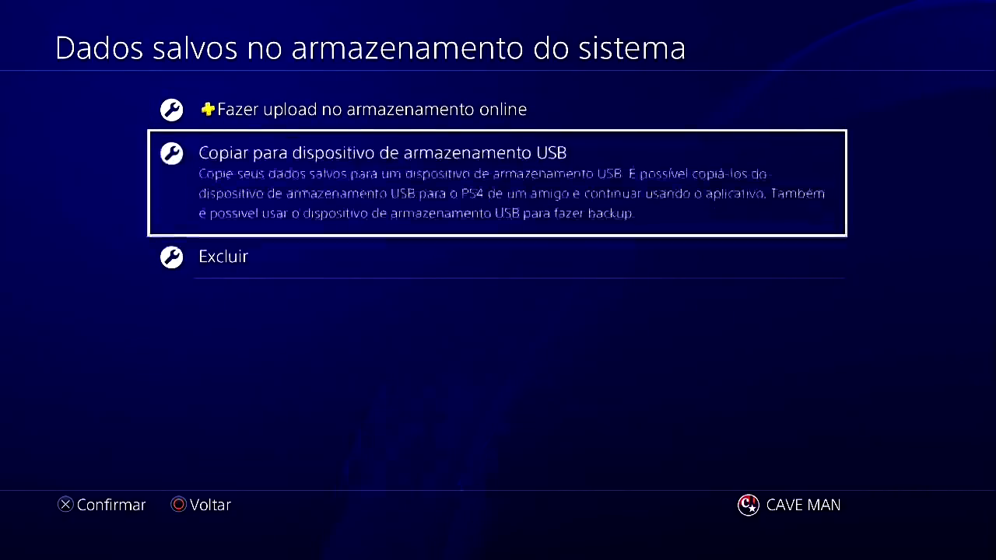
key("Return")
key("Return")
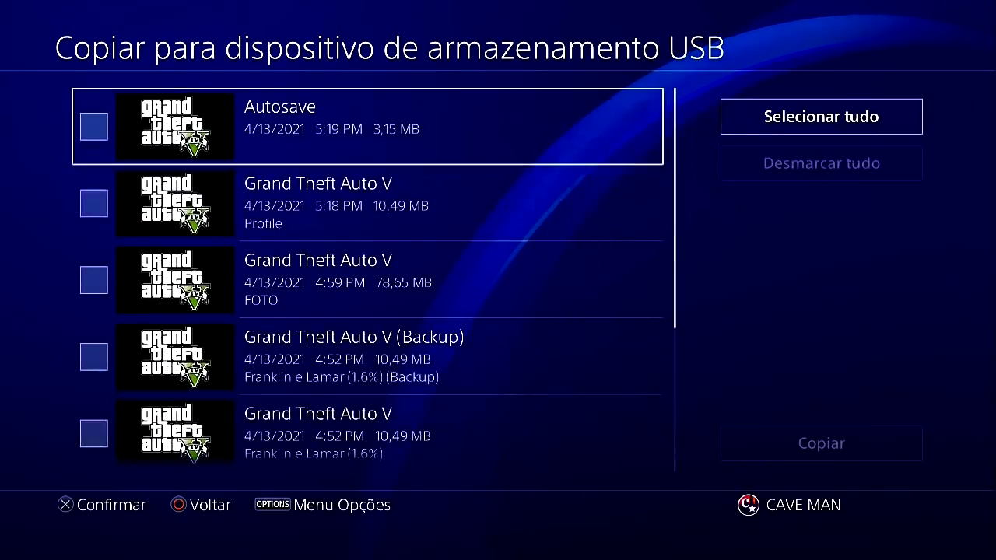
- Copy only the non-backup save "Esquematizando o Golpe de Paleto (99.2%)" of 4/7/2021 to the USB device, and leave the copy screen
key("Down")
key("Down")
key("Down")
key("Down")
key("Down")
key("Down")
key("Down")
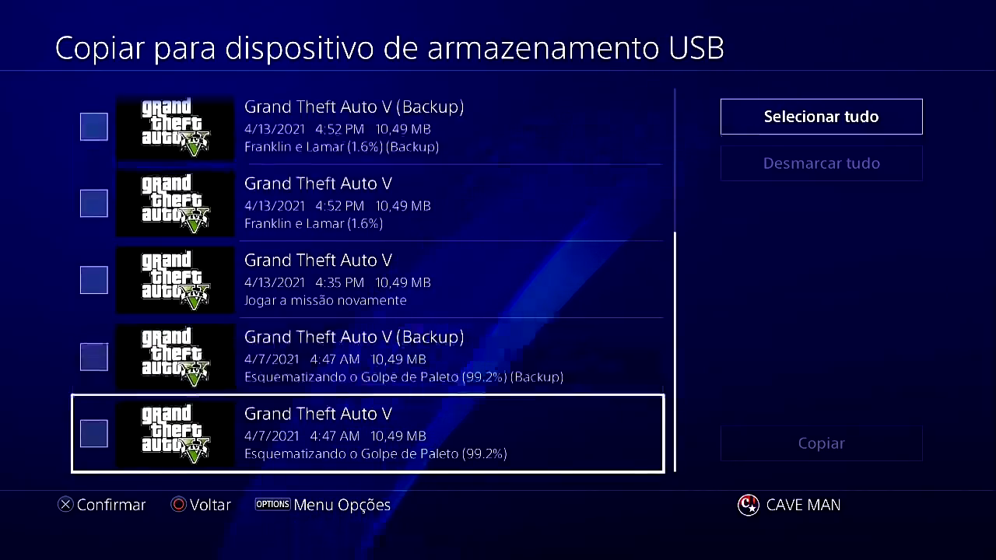
key("Up")
key("Down")
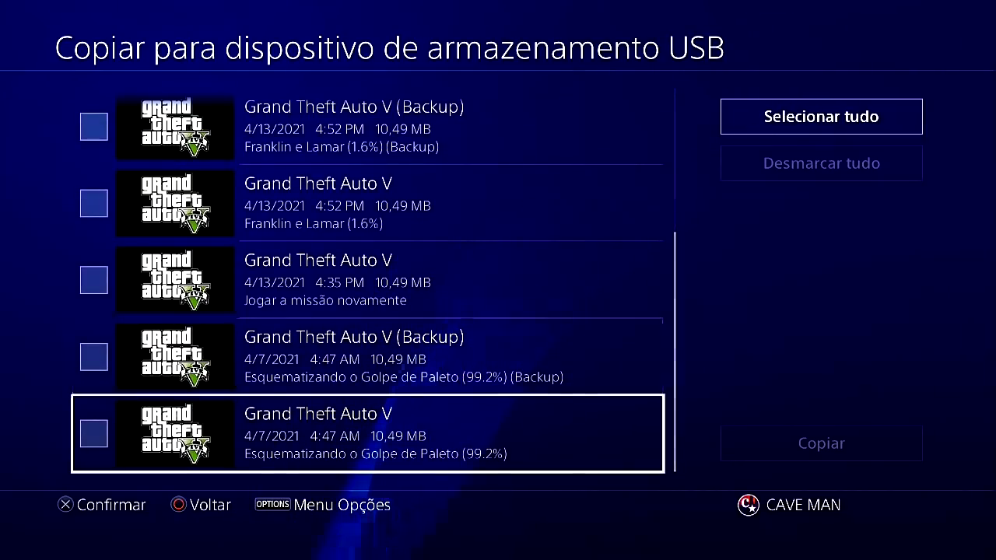
key("Return")
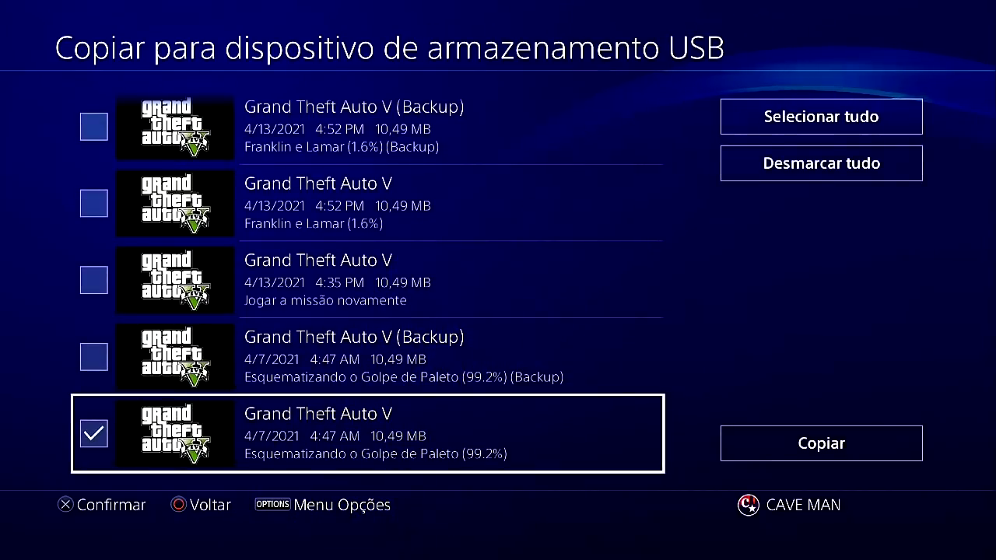
key("Right")
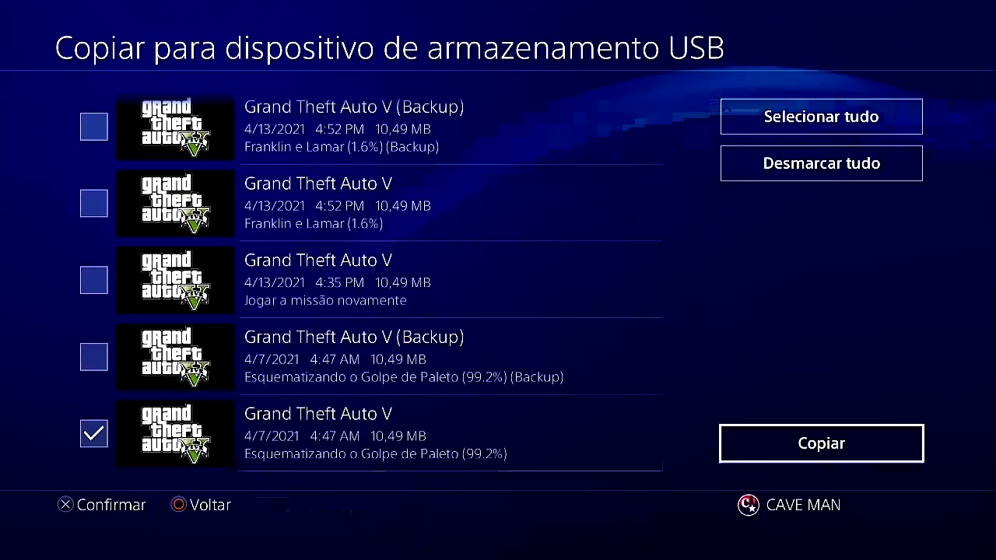
key("Return")
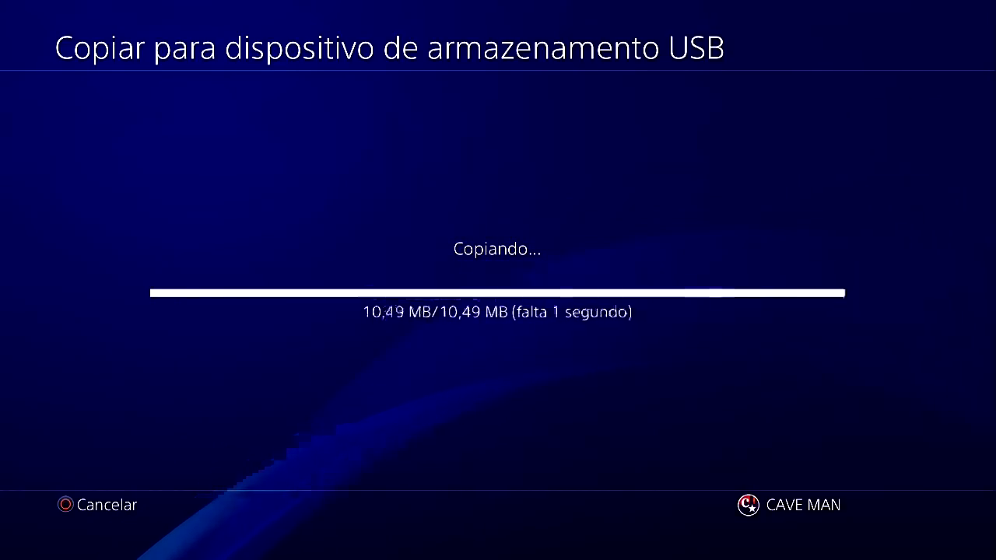
key("Escape")
key("Escape")
key("Escape")
key("Down")
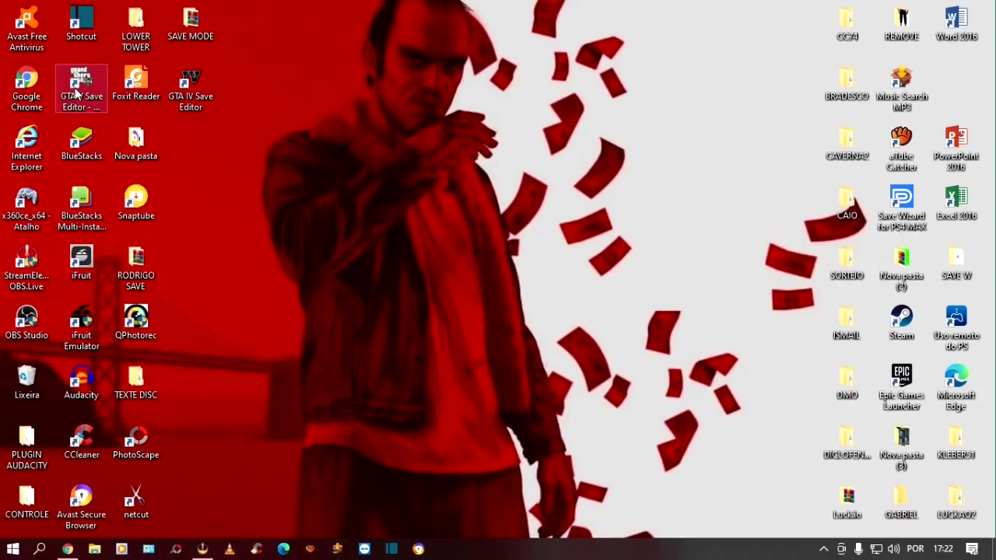
- Switch to the PC and start GTA V Save Editor from the desktop
double_click(78, 93)
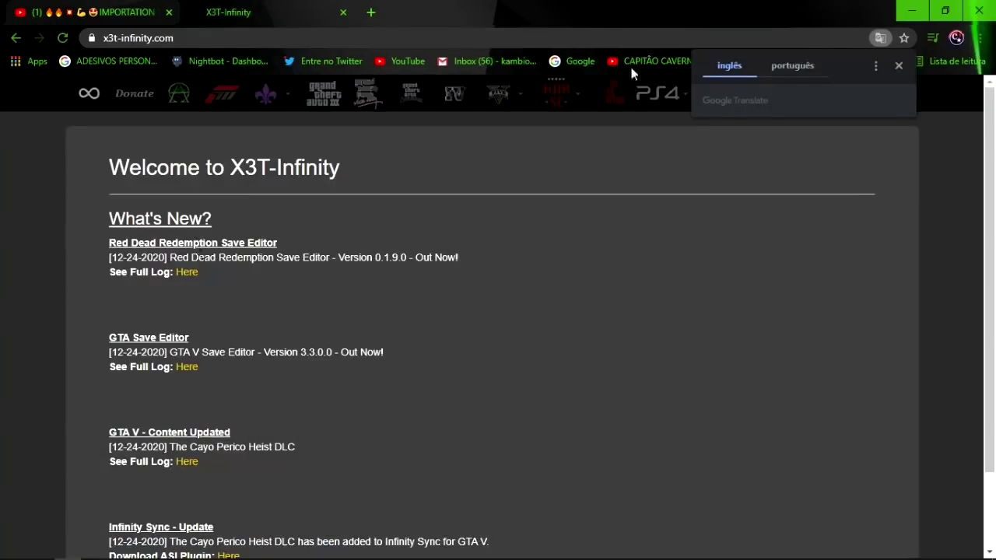
- In Chrome, view the account Sign In page of x3t-infinity.com without the translation prompt, and minimise the browser
left_click(900, 68)
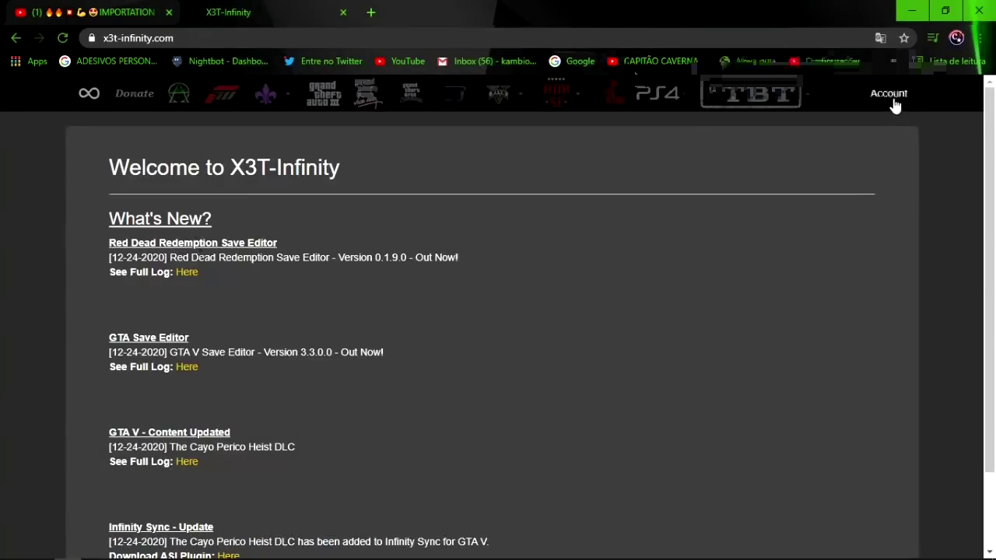
left_click(895, 100)
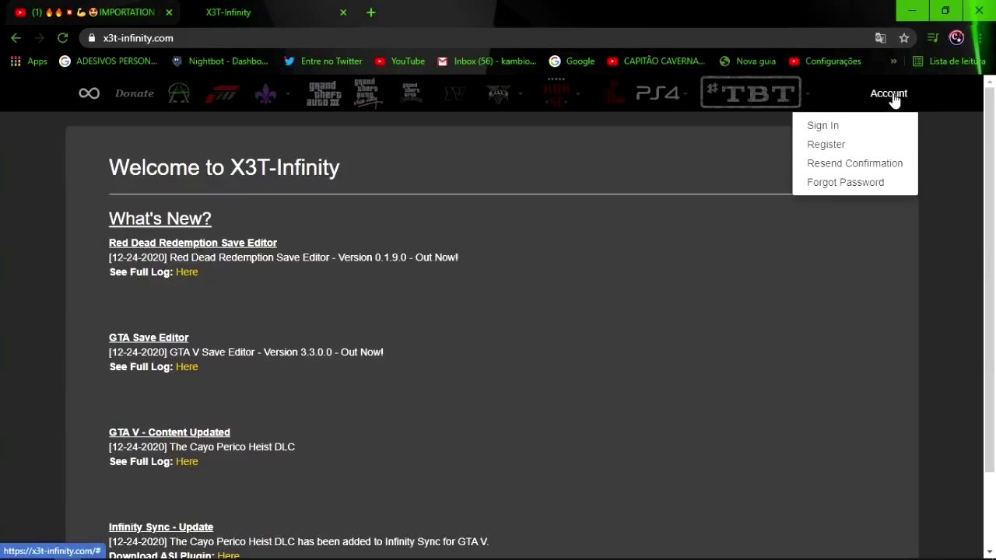
left_click(839, 125)
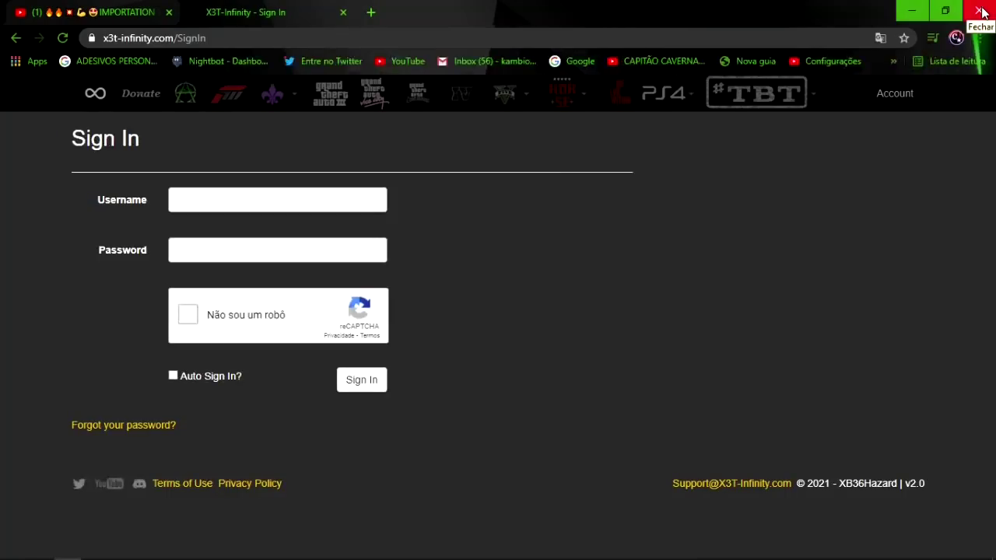
left_click(912, 11)
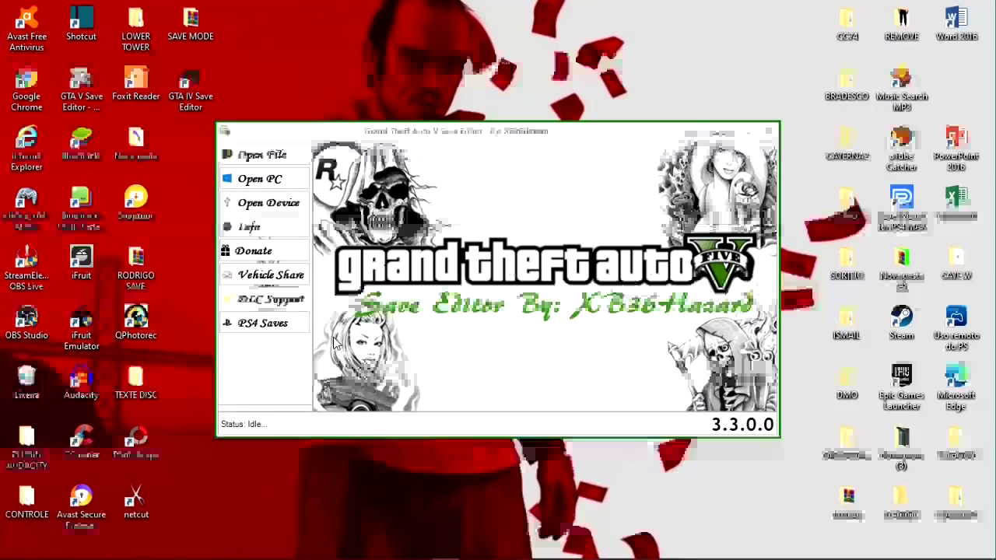
- Open the PS4 game save SGTA50000 from the SAVE MODDER folder in the Grand Theft Auto V Save Editor
left_click(281, 161)
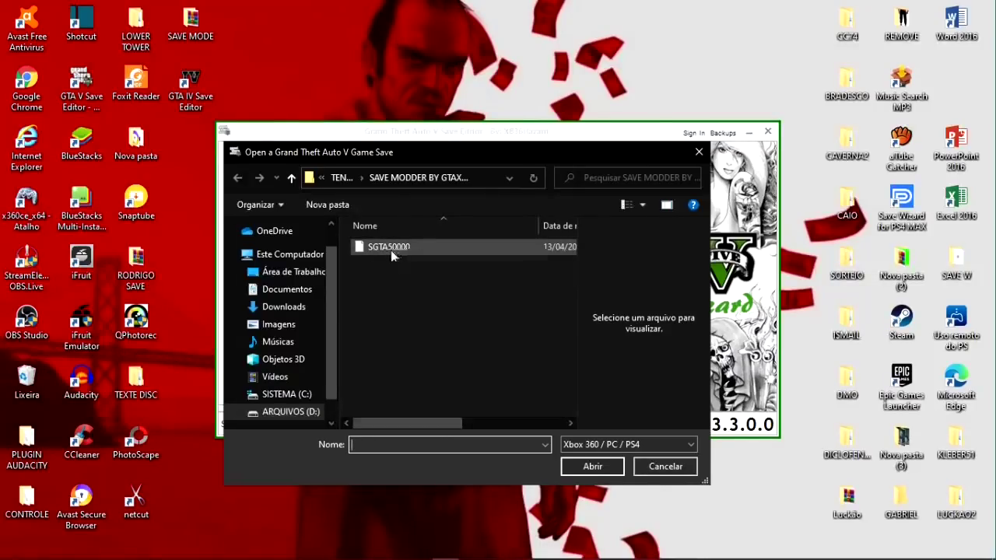
left_click(403, 252)
left_click(585, 466)
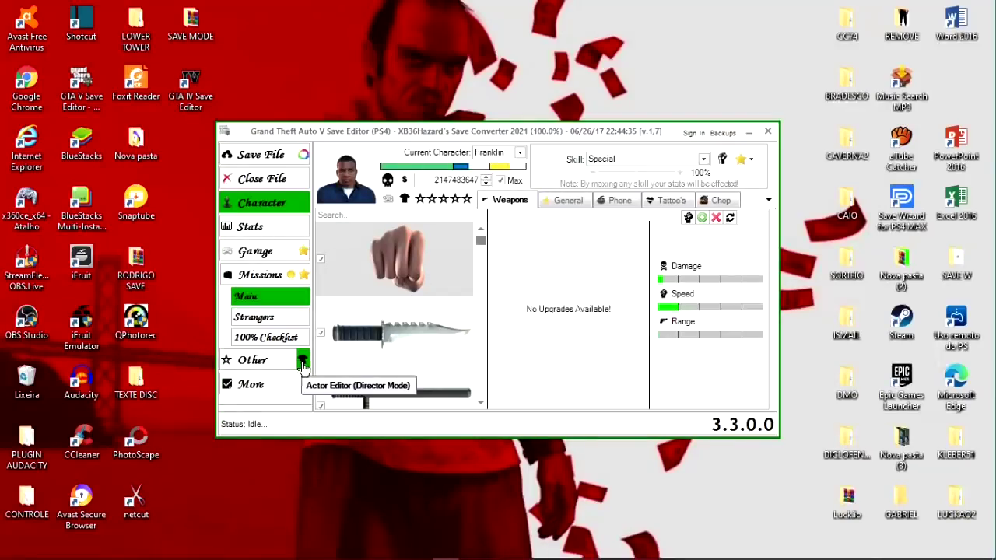
- Sign in to X3T-Infinity from the Director Mode Actor Editor with the account username and password, and close the Actor Editor
left_click(302, 363)
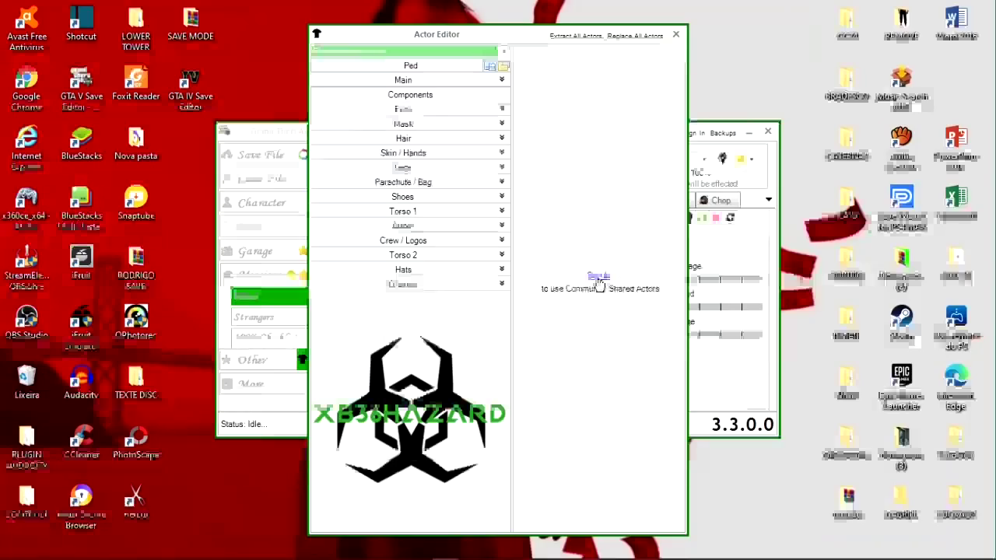
left_click(598, 282)
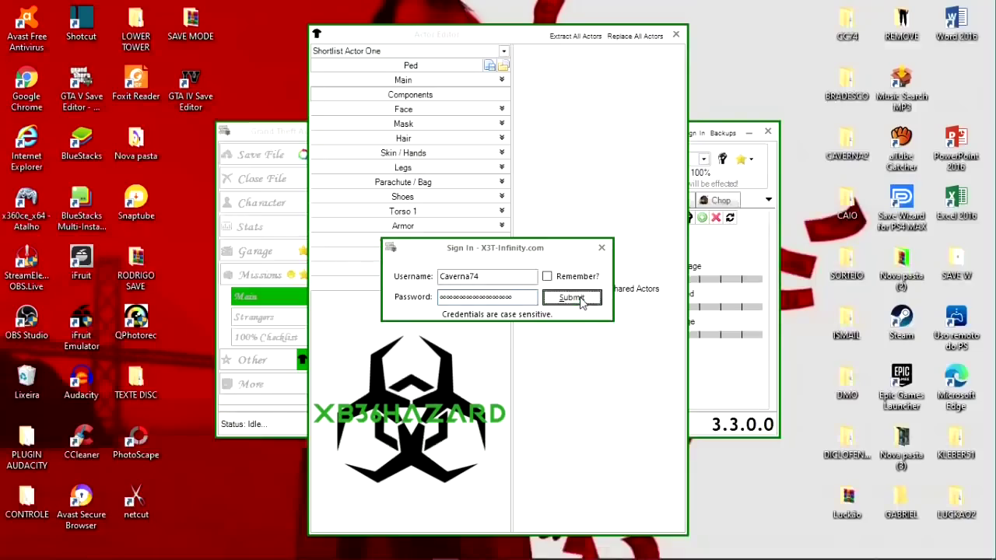
left_click(572, 297)
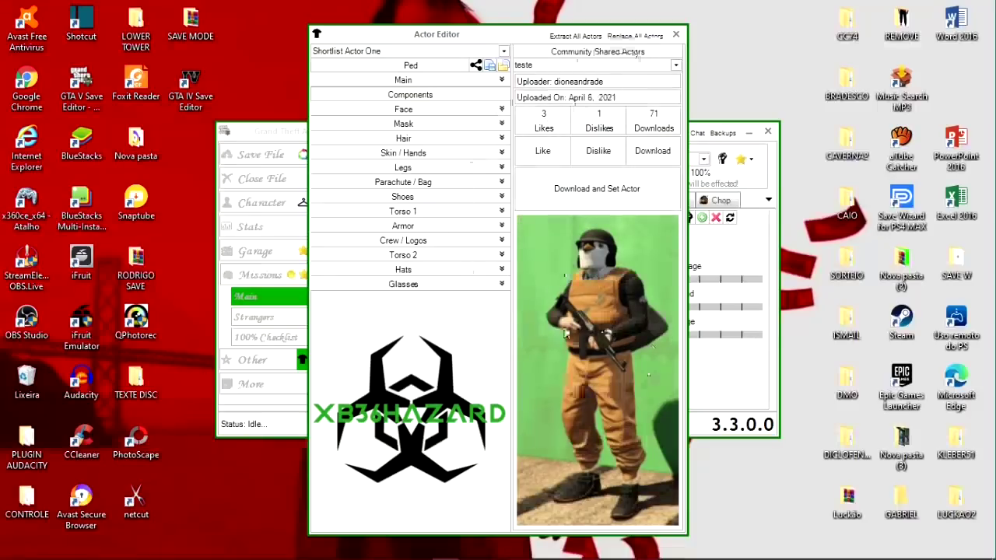
left_click(677, 36)
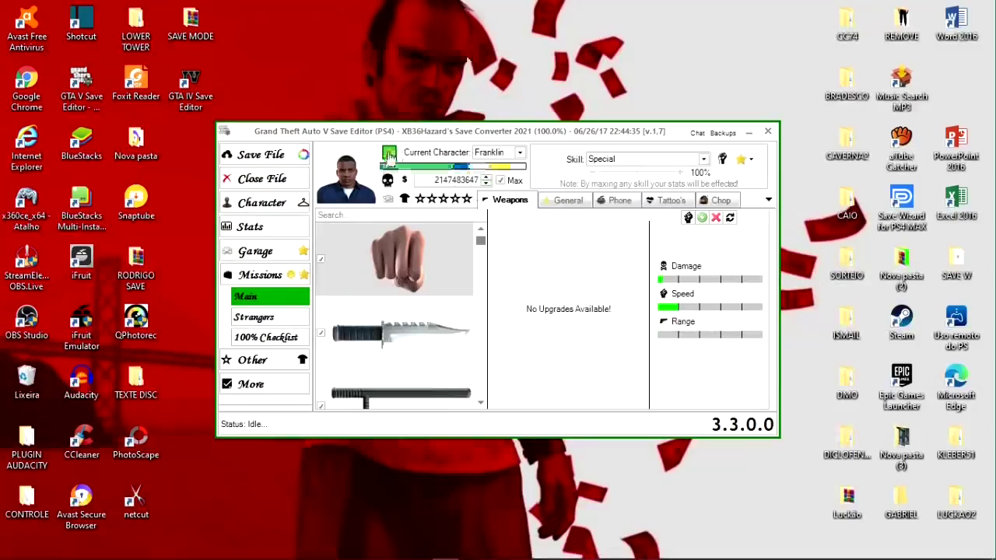
- Open the MP Overlay Ped Editor and review the Main, Mask and Skin / Hands sections of the Michael overlay
left_click(390, 153)
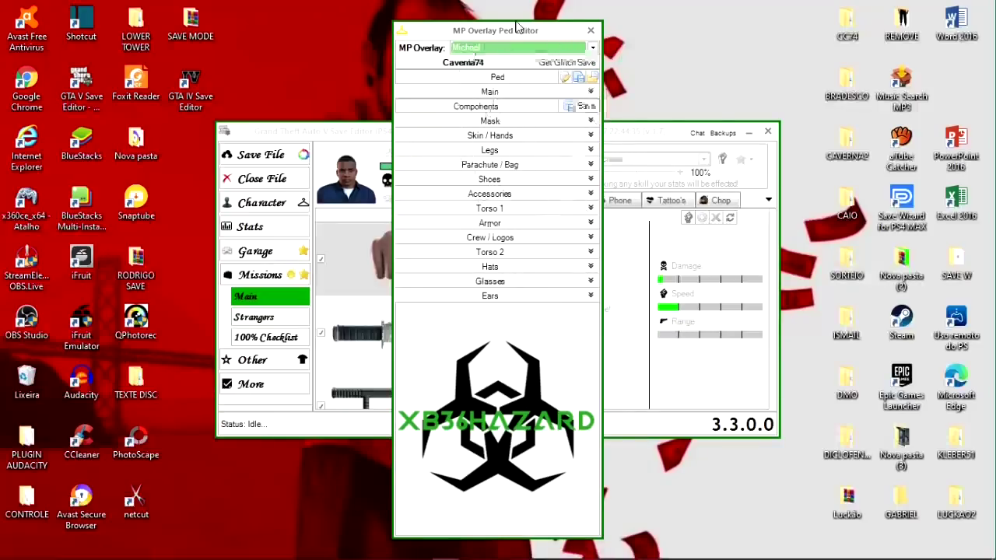
left_click(589, 92)
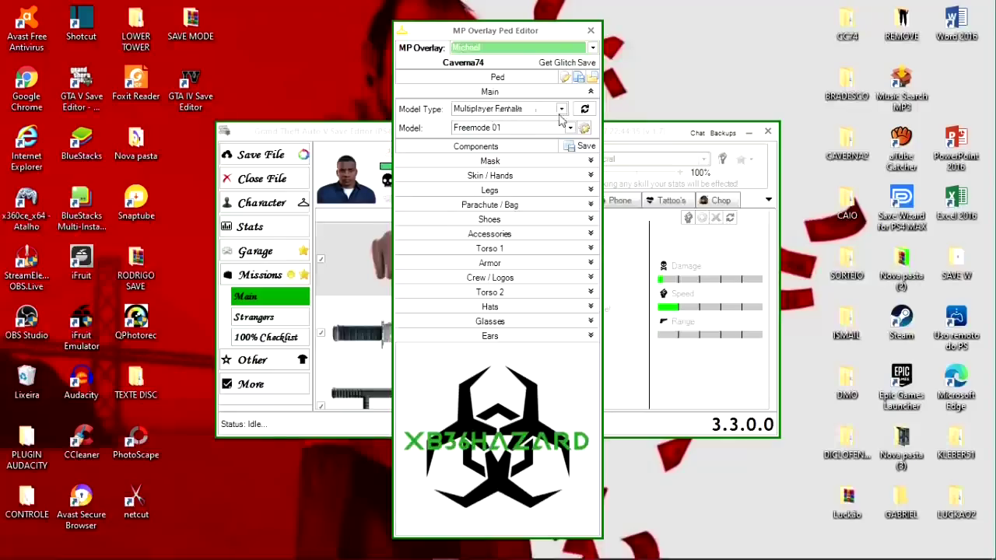
left_click(590, 161)
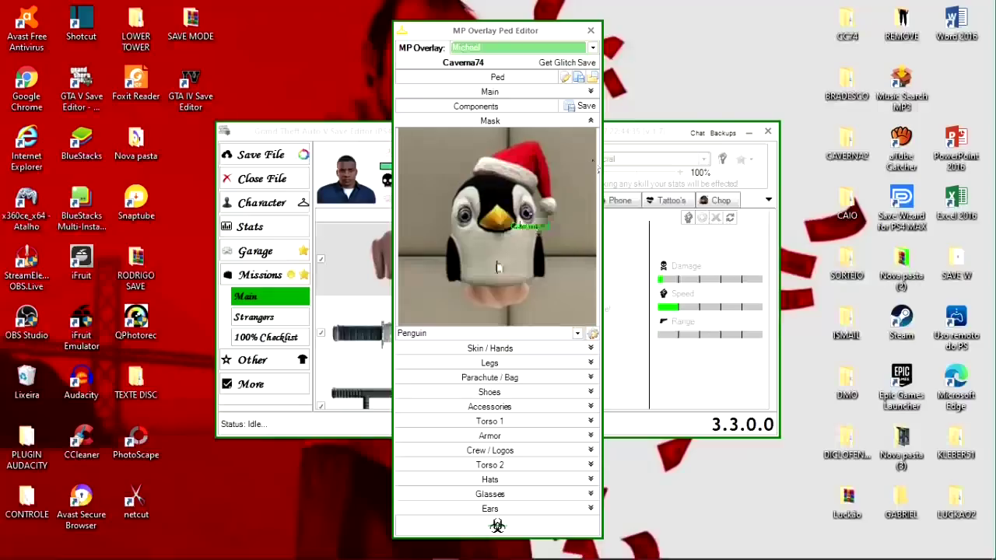
left_click(591, 121)
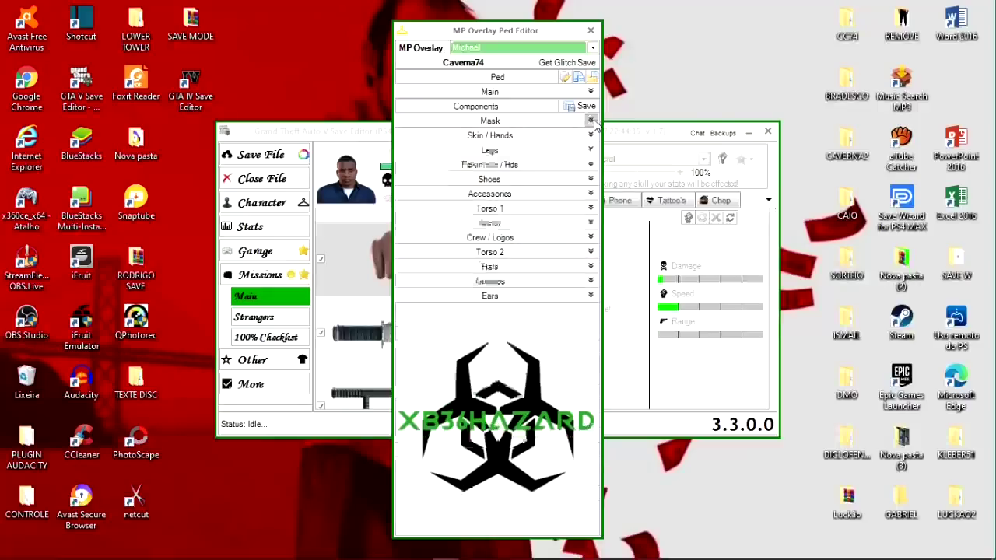
left_click(590, 136)
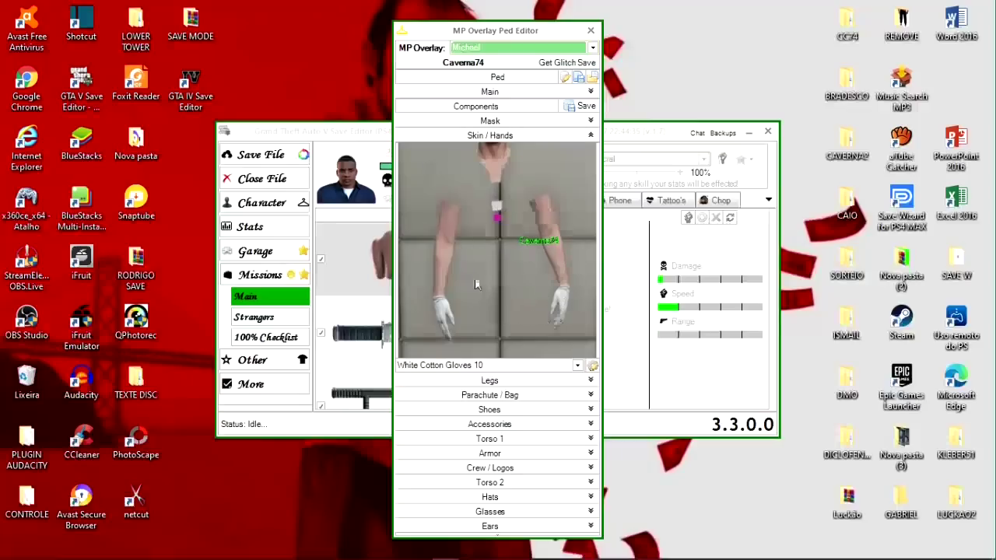
left_click(590, 137)
- Change the Michael overlay's legs to the black Morph variant with green lines
left_click(590, 151)
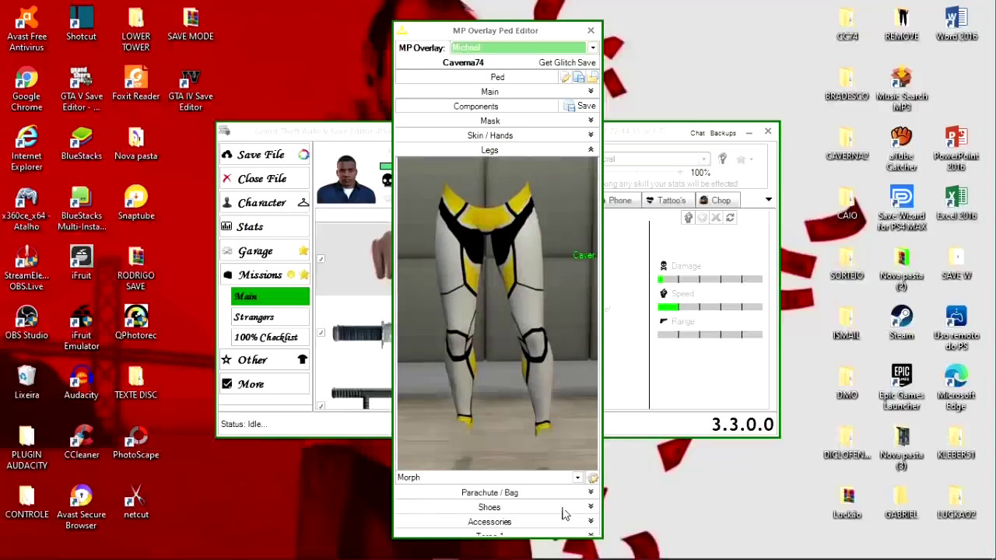
left_click(577, 478)
left_click(577, 478)
left_click(577, 479)
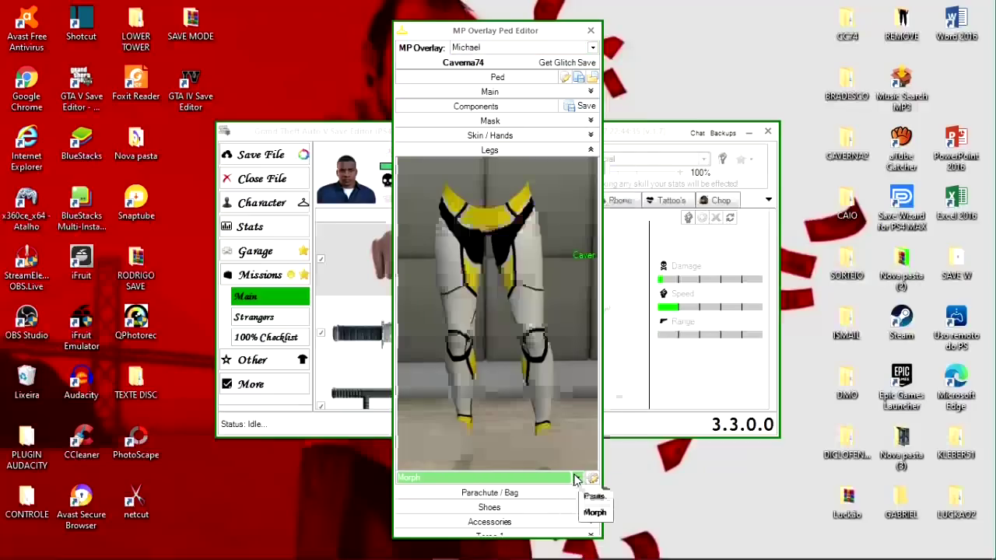
scroll(577, 479, "down", 4)
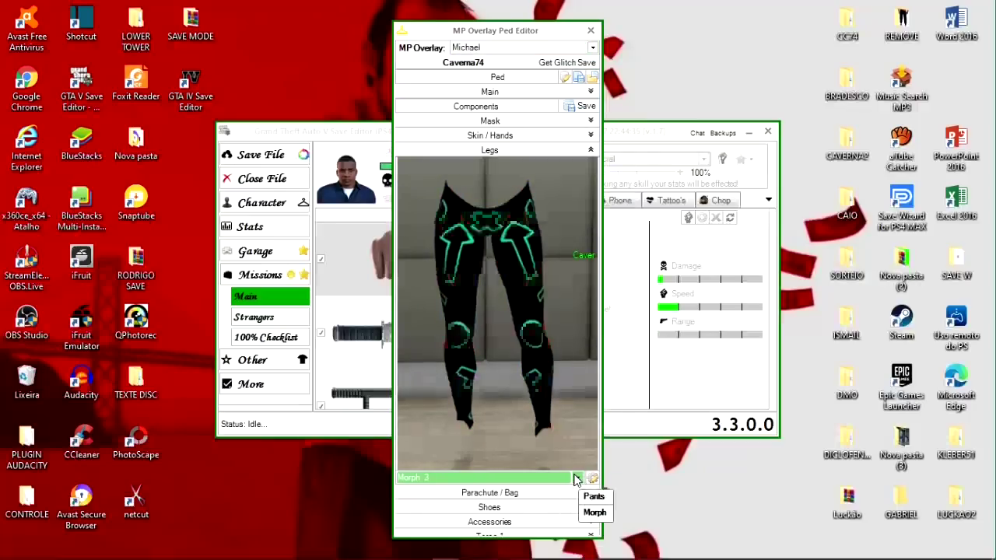
- Change the Michael overlay's legs to Morph 16, the black pair with coloured string lights, and close the Legs section
scroll(576, 478, "up", 1)
scroll(576, 478, "down", 1)
scroll(576, 478, "up", 1)
scroll(576, 478, "down", 4)
scroll(576, 478, "down", 5)
scroll(576, 479, "down", 3)
scroll(576, 478, "down", 3)
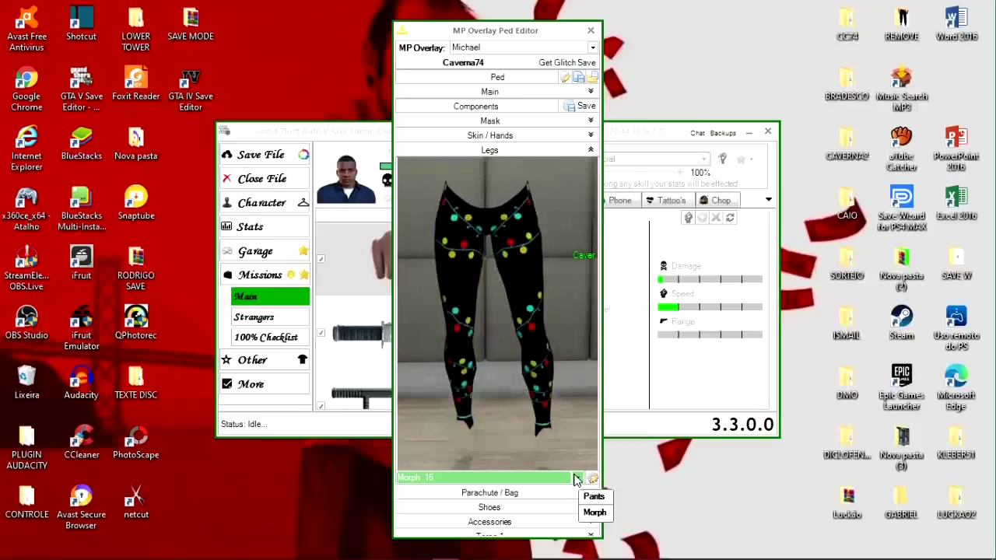
left_click(591, 150)
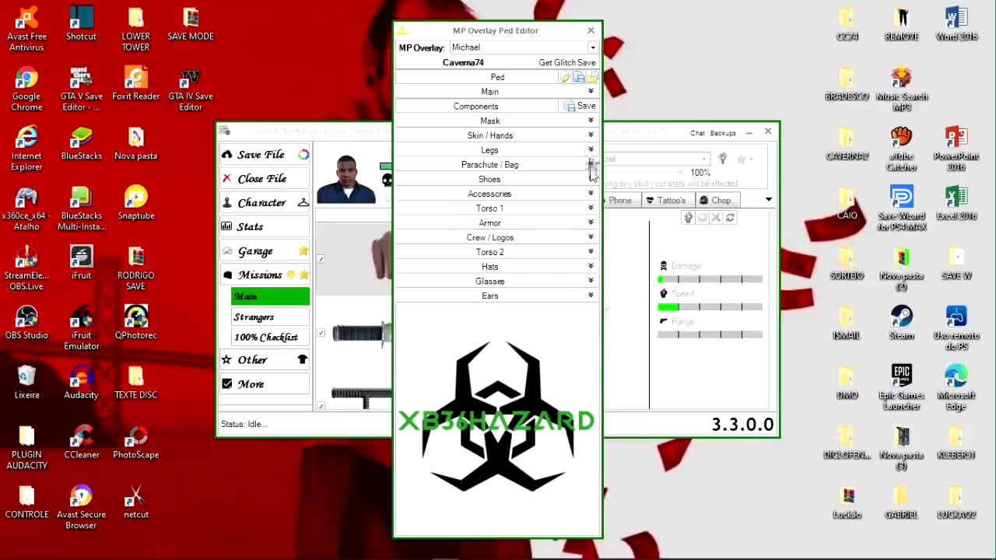
- Review the Parachute / Bag, Shoes, Accessories and Torso 1 sections of the Michael overlay
left_click(590, 165)
left_click(590, 165)
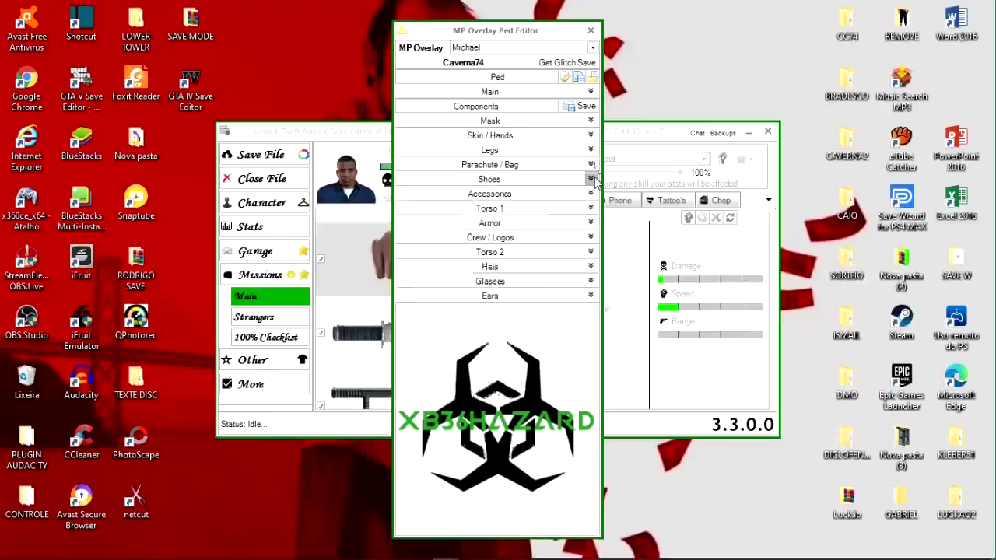
left_click(590, 179)
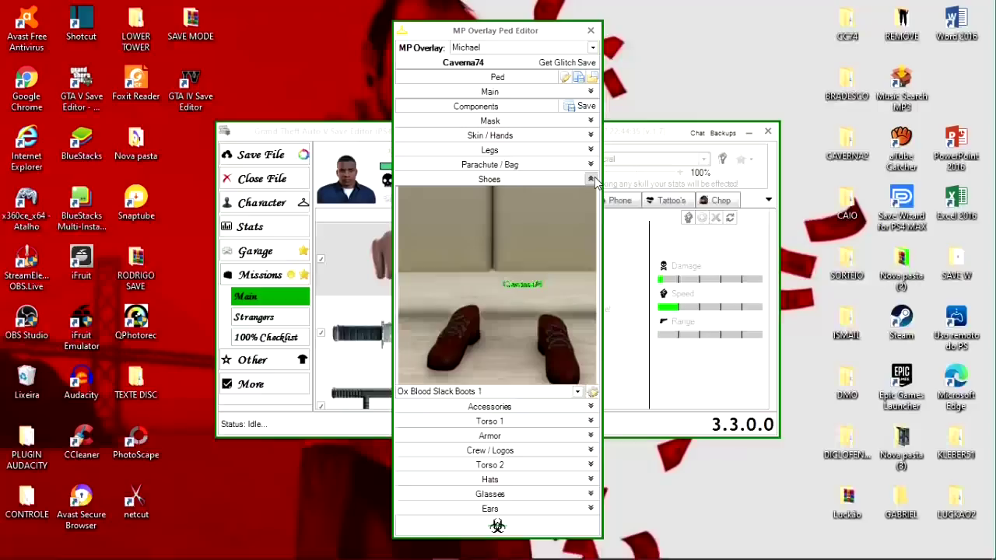
left_click(590, 179)
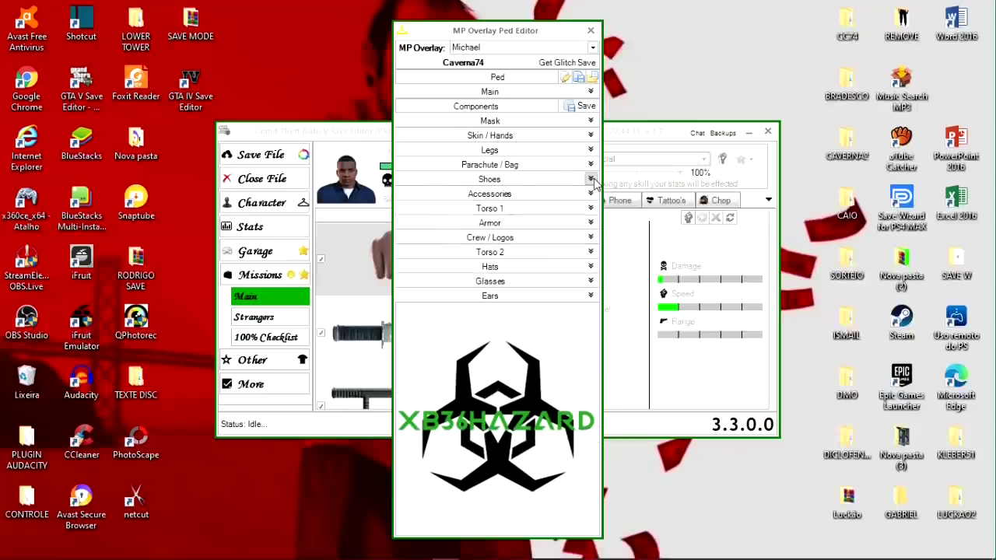
left_click(590, 194)
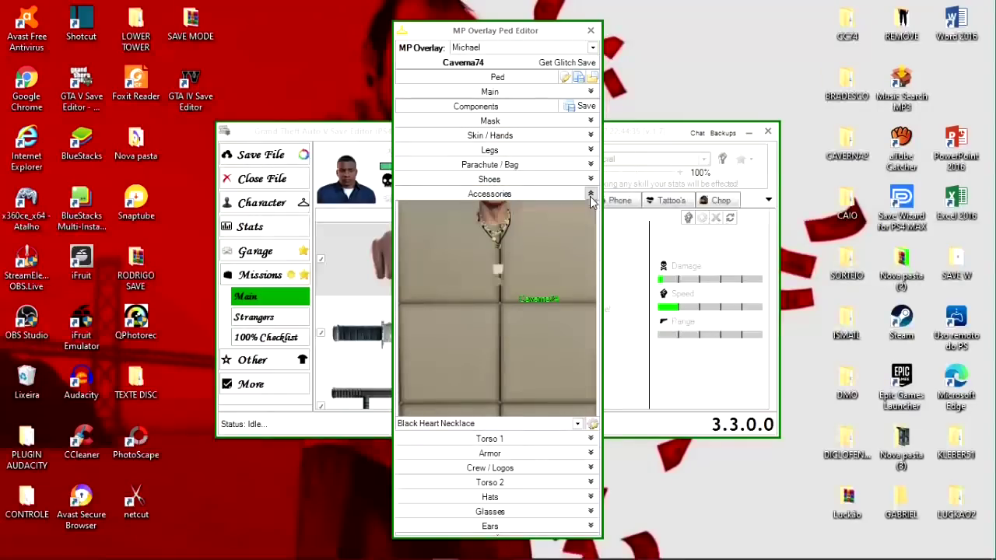
left_click(591, 196)
left_click(591, 209)
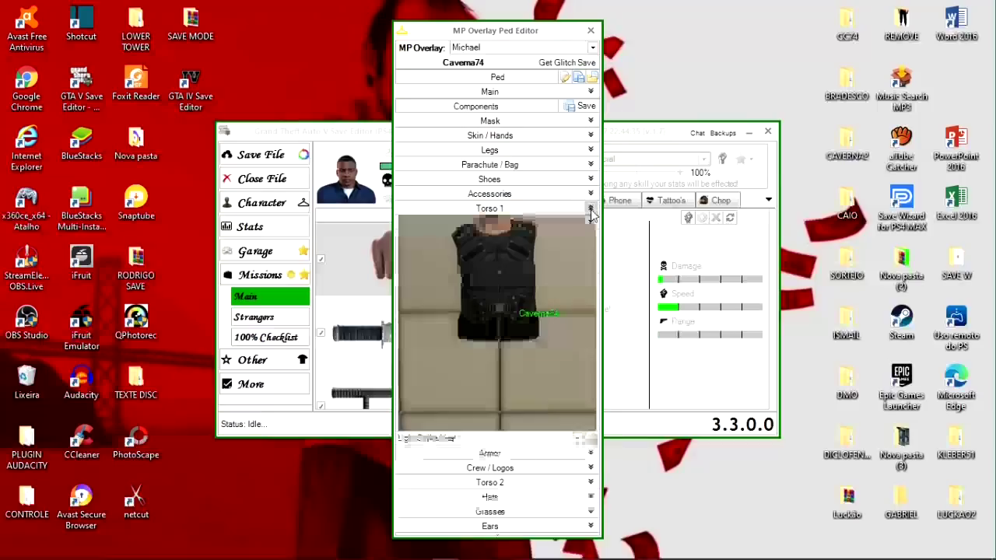
left_click(590, 209)
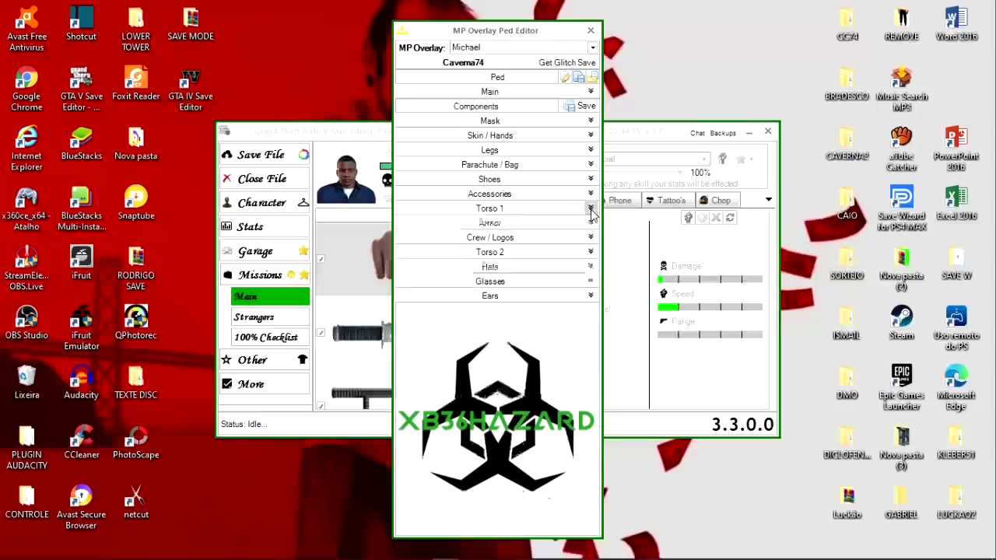
- Change the Michael overlay's armor to Crew Green Armor
left_click(592, 224)
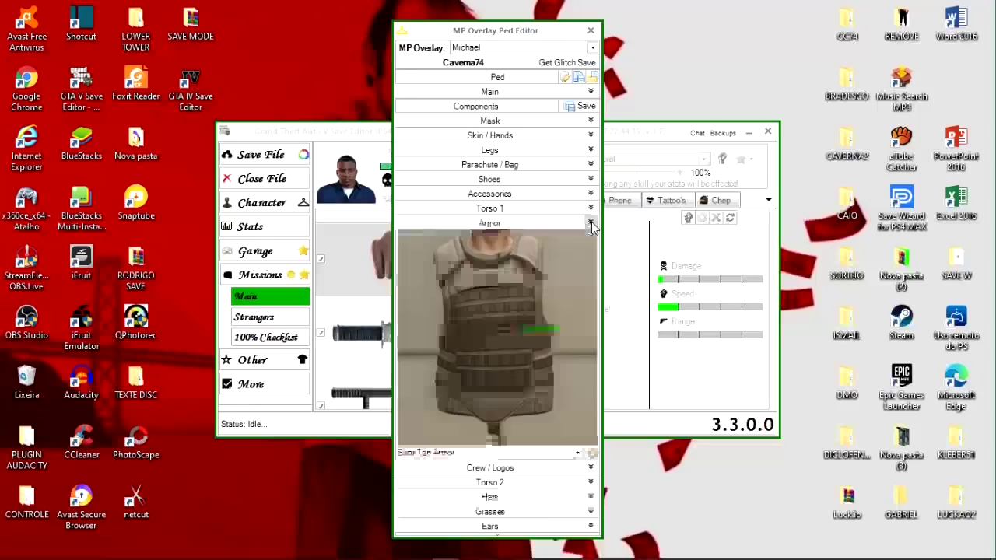
left_click(577, 453)
left_click(578, 455)
left_click(577, 454)
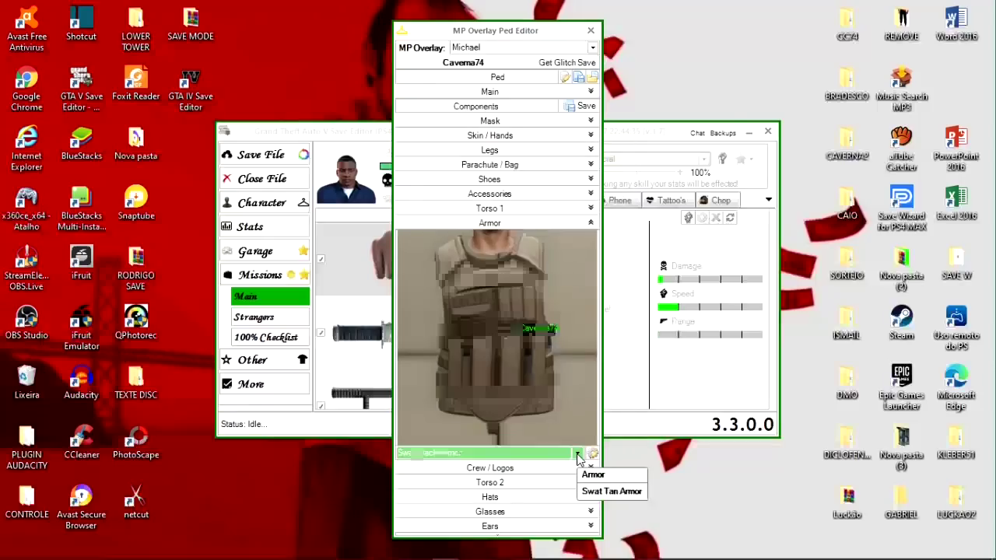
scroll(577, 456, "down", 2)
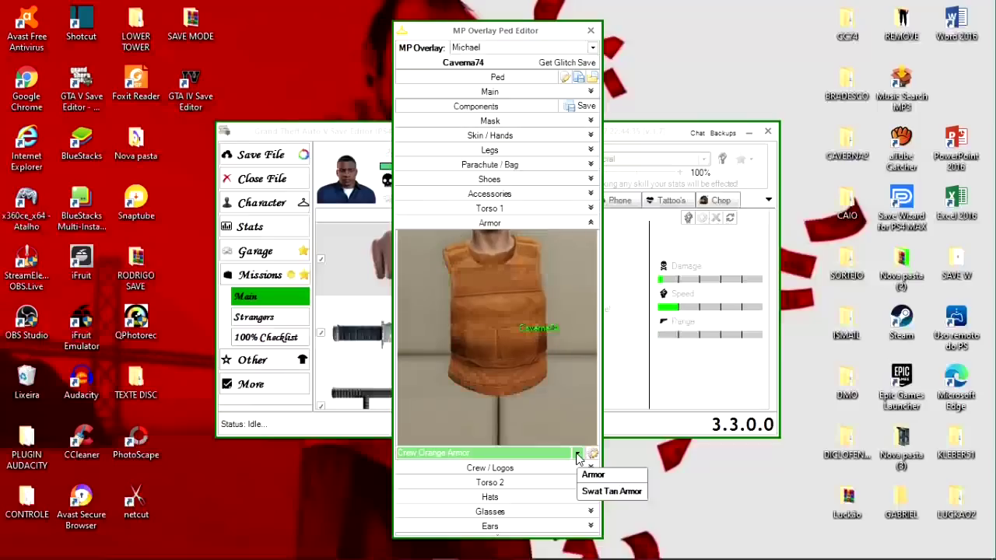
scroll(577, 457, "down", 2)
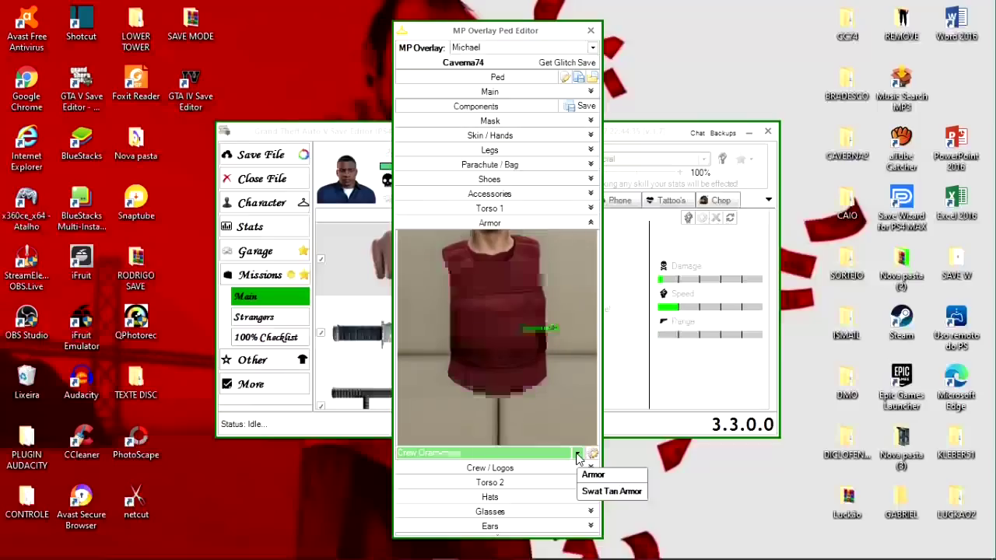
scroll(577, 458, "down", 1)
scroll(577, 457, "down", 1)
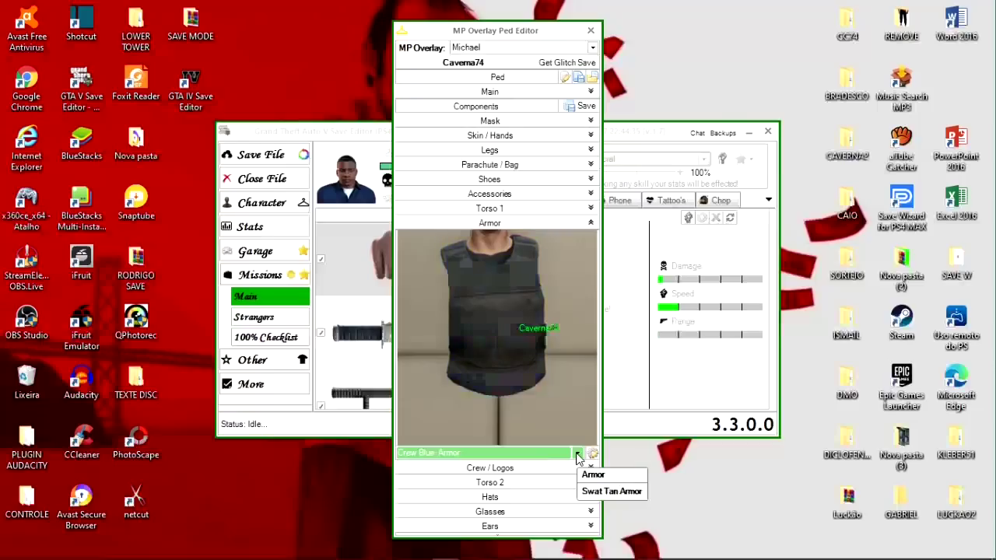
scroll(578, 458, "down", 5)
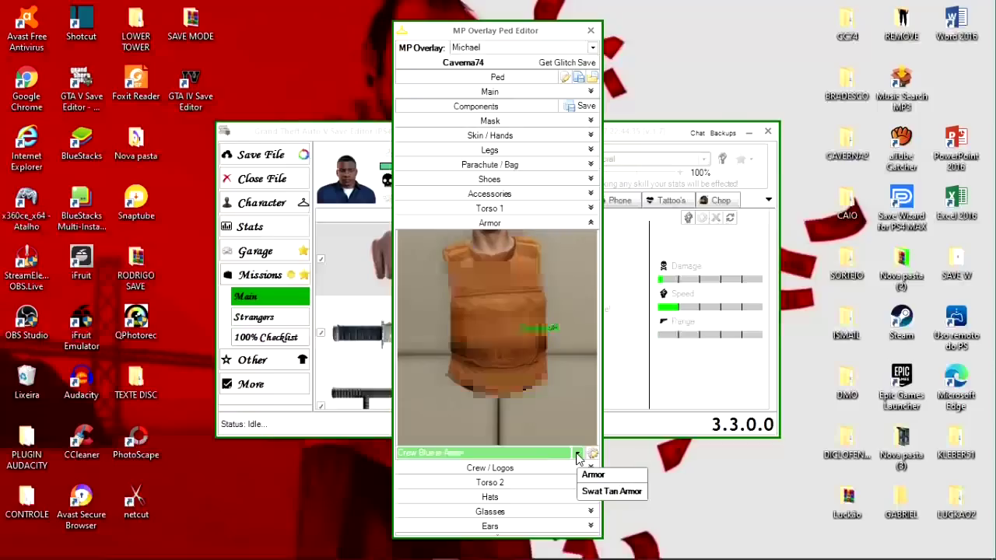
scroll(577, 458, "down", 1)
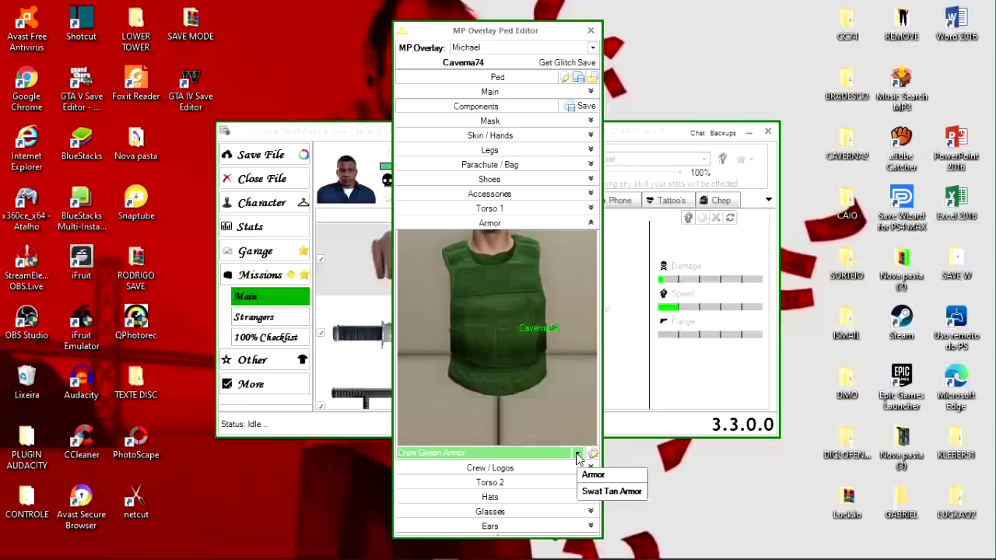
- Set the Michael overlay's Crew / Logos item to Green Biker Suit and close that section
left_click(590, 468)
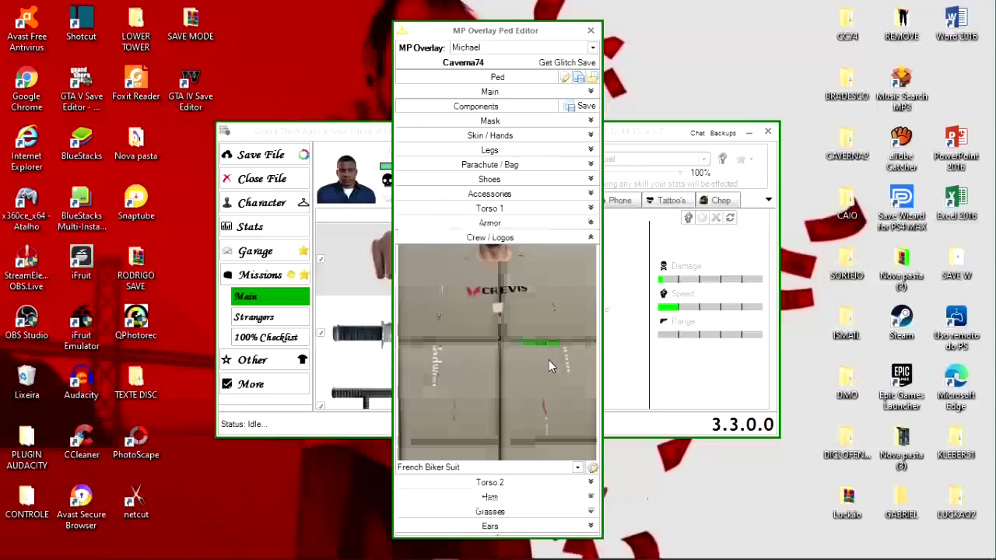
left_click(577, 469)
scroll(577, 469, "up", 3)
scroll(577, 469, "up", 1)
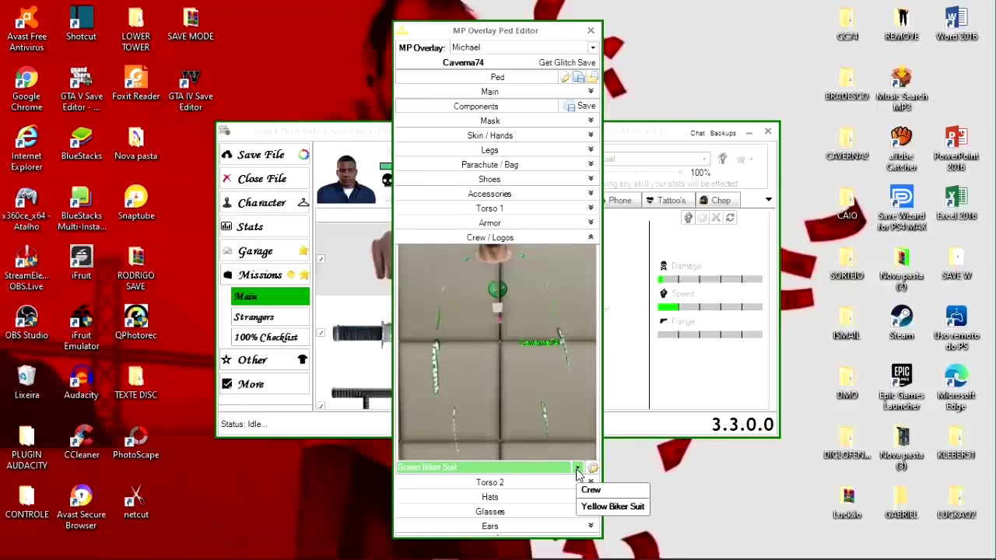
left_click(591, 238)
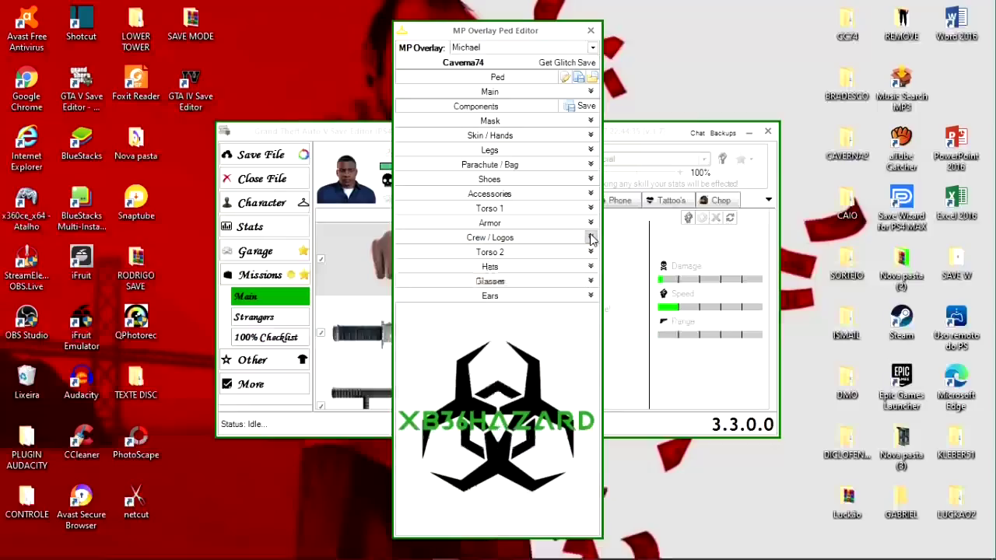
- Change the Michael overlay's Torso 2 item to another colour variant of the Didier Sachs Closed Field jacket
left_click(592, 252)
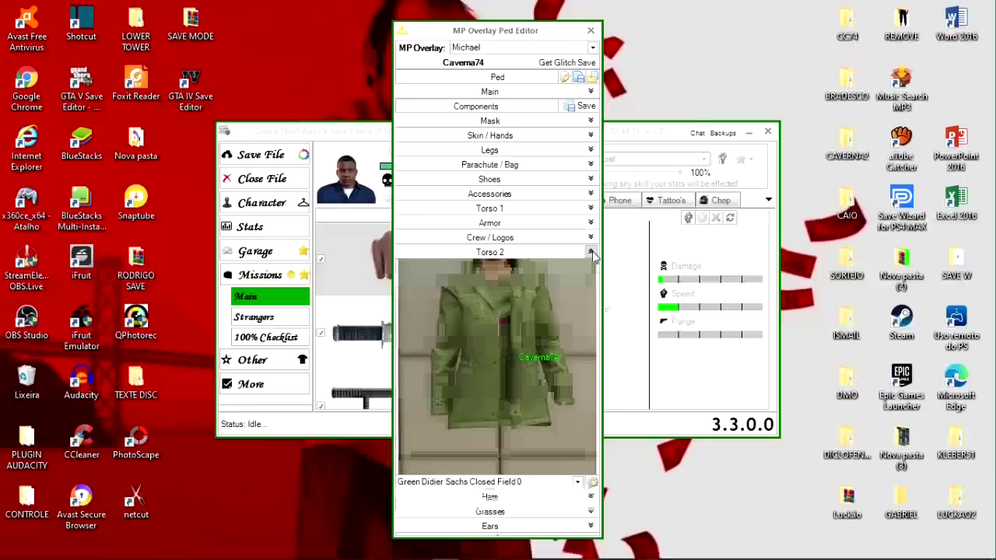
left_click(577, 482)
left_click(578, 483)
scroll(577, 483, "down", 2)
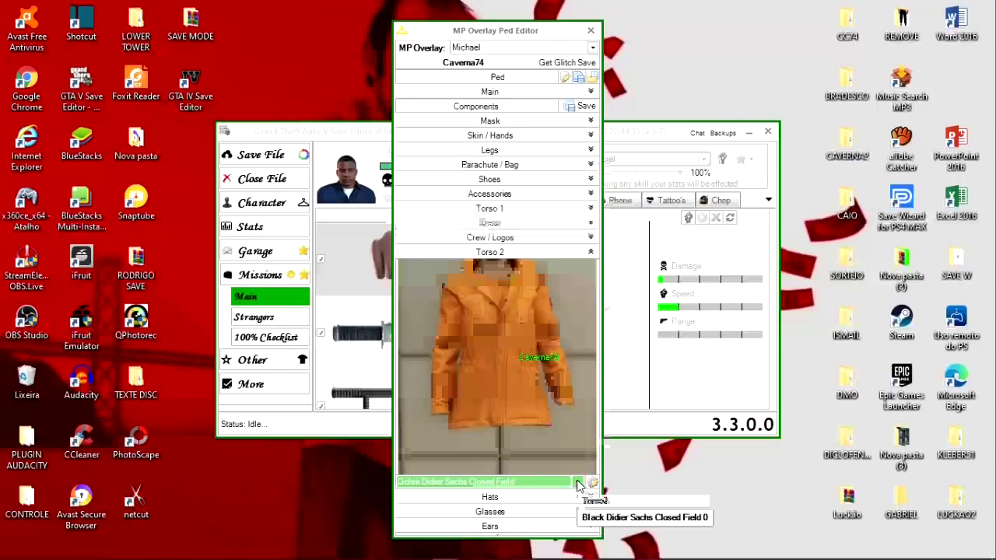
scroll(577, 483, "down", 1)
left_click(591, 252)
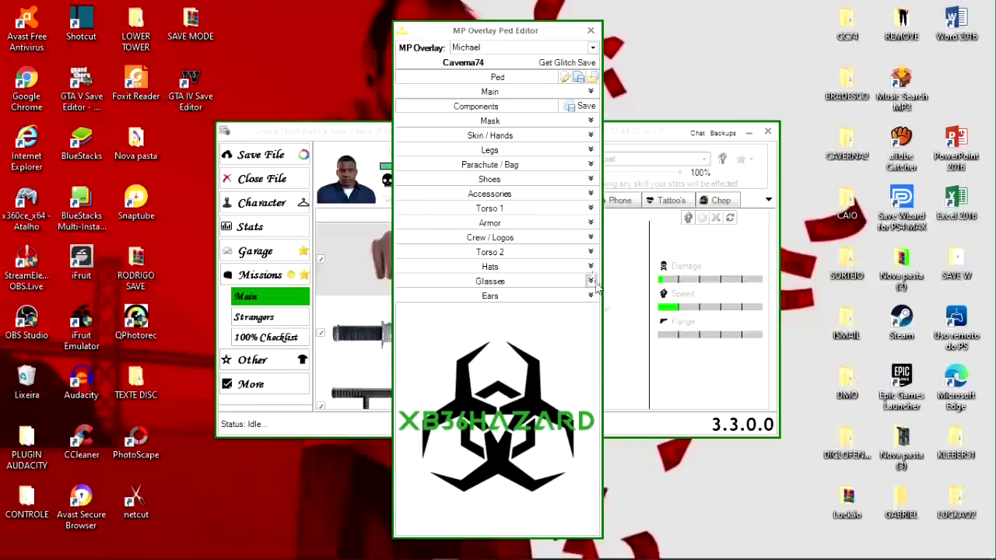
- Set the Michael overlay's hat to Green Bulletproof Helmet
left_click(591, 266)
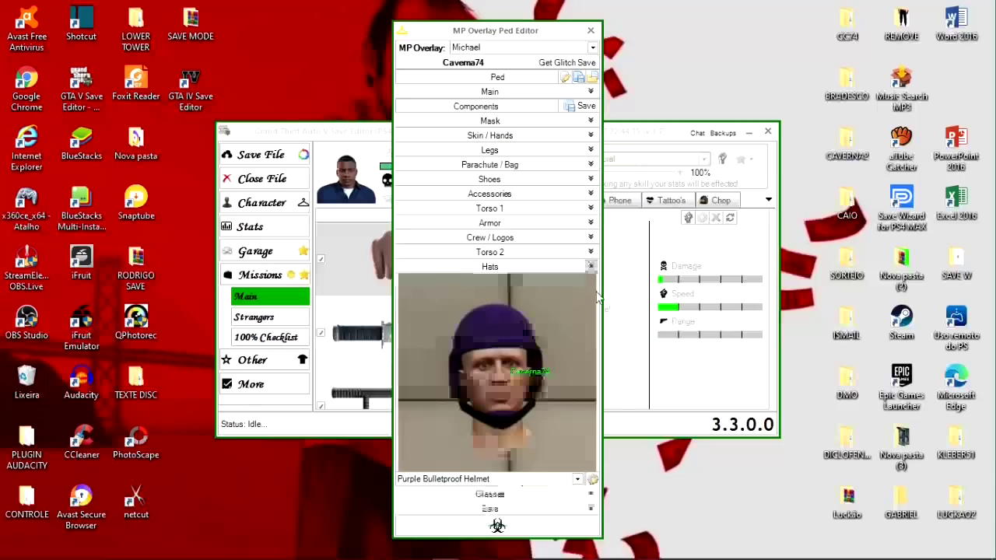
left_click(577, 479)
left_click(578, 479)
scroll(577, 480, "down", 2)
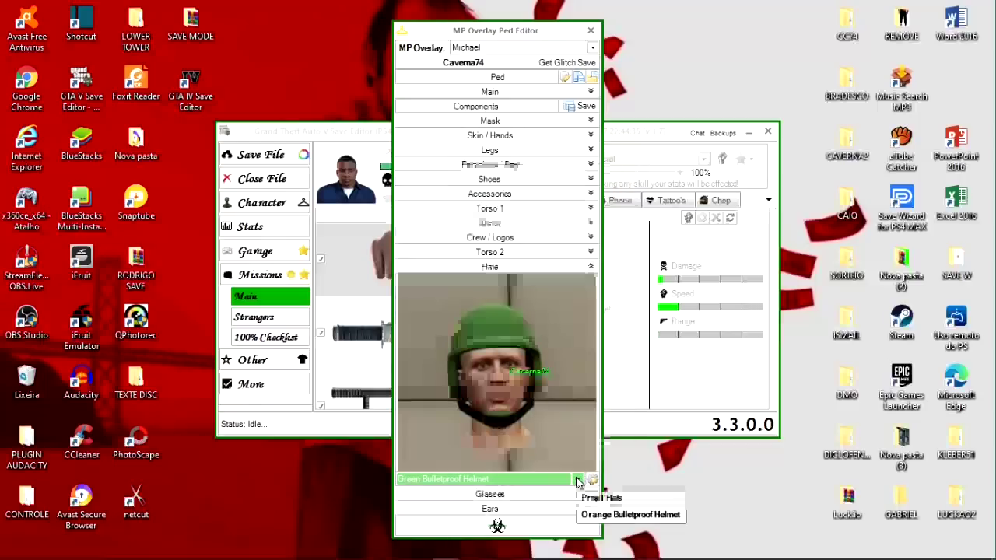
scroll(577, 480, "down", 4)
scroll(577, 480, "down", 4)
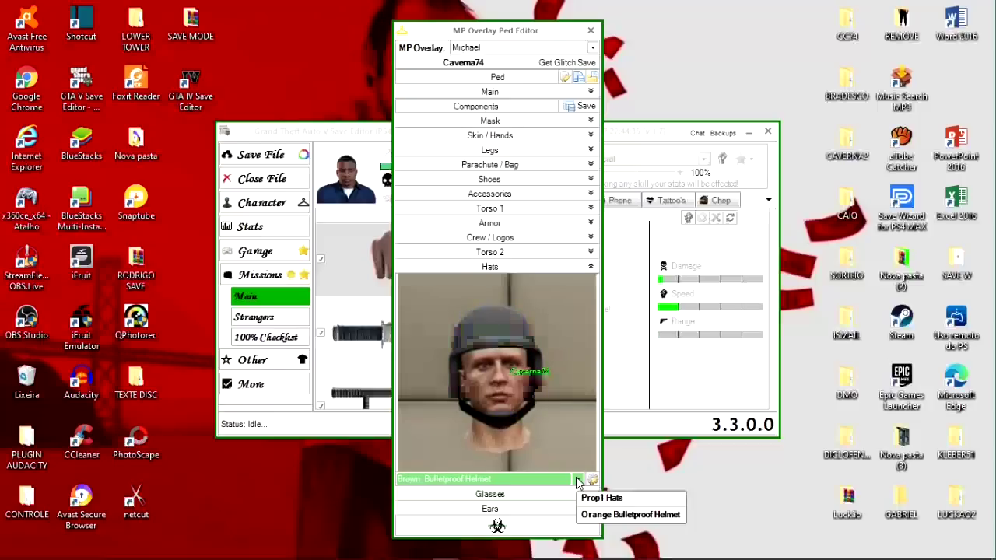
scroll(577, 480, "down", 2)
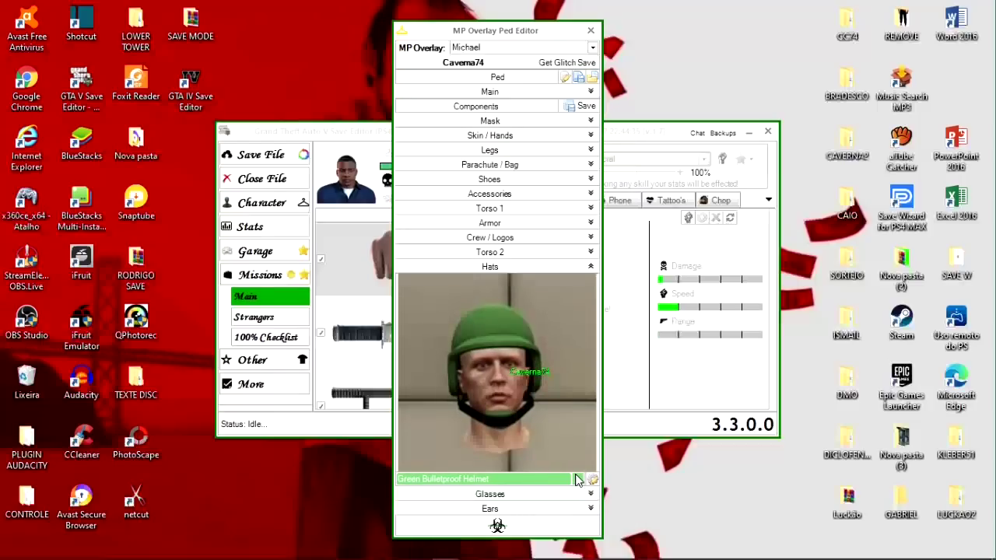
left_click(577, 480)
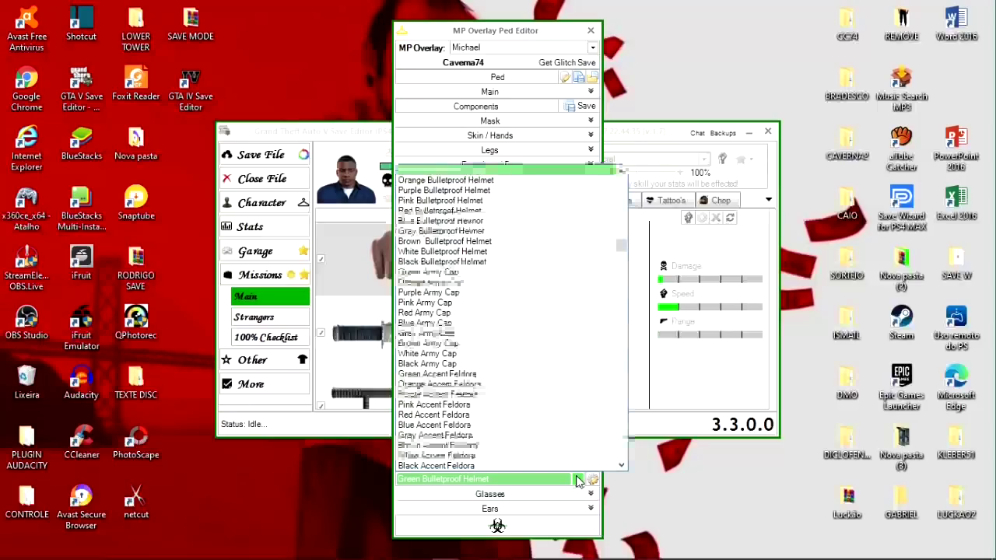
left_click(577, 480)
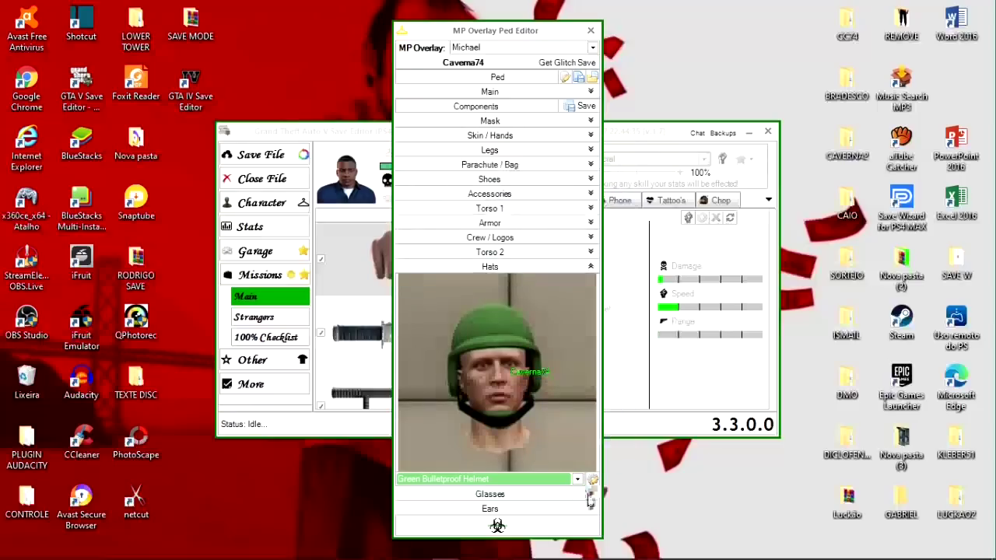
- Review the Glasses and Ears sections of the Michael overlay and save its components
left_click(590, 495)
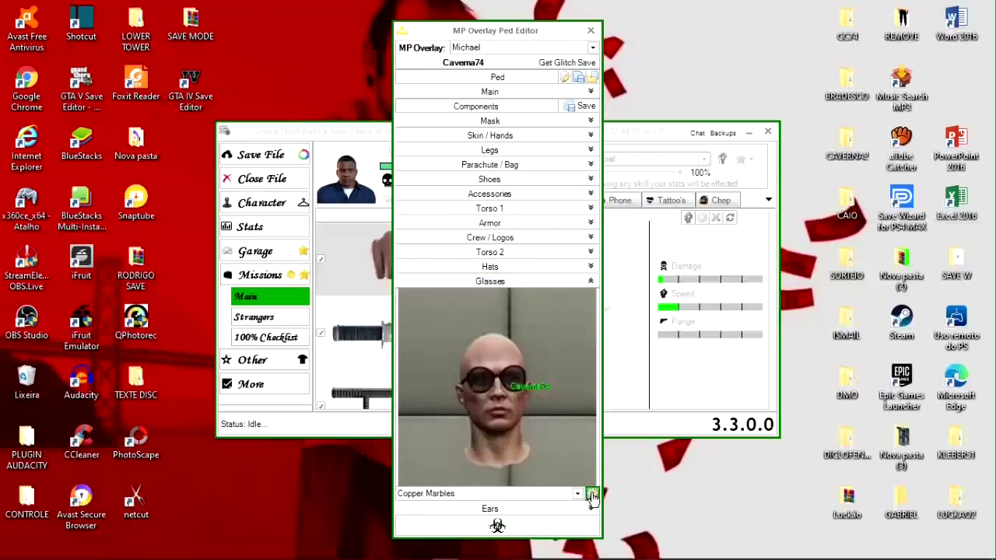
left_click(591, 495)
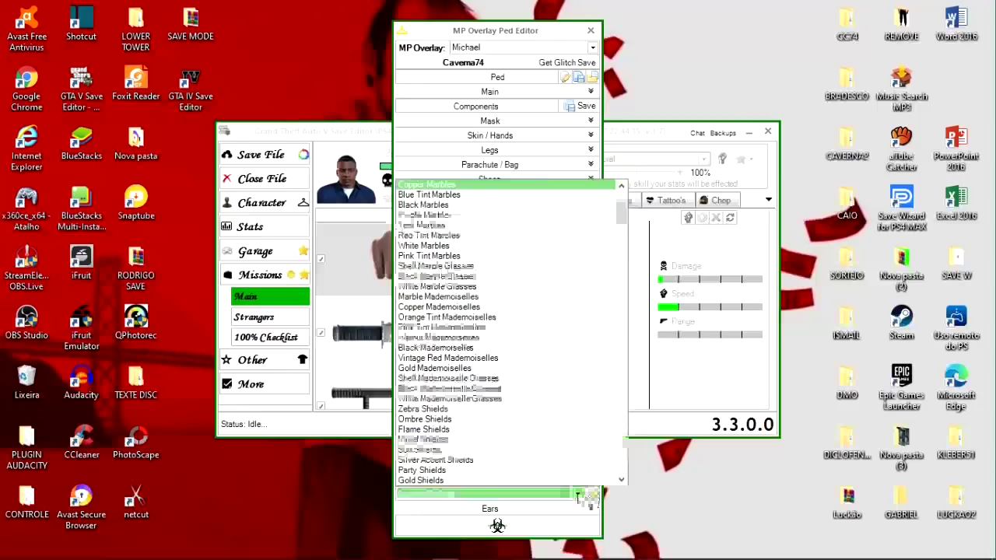
left_click(589, 509)
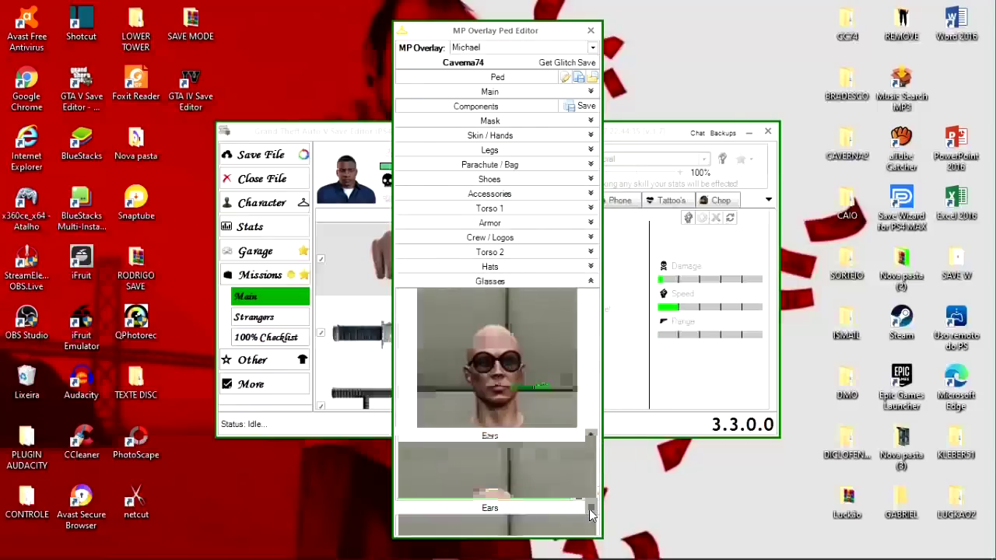
left_click(592, 509)
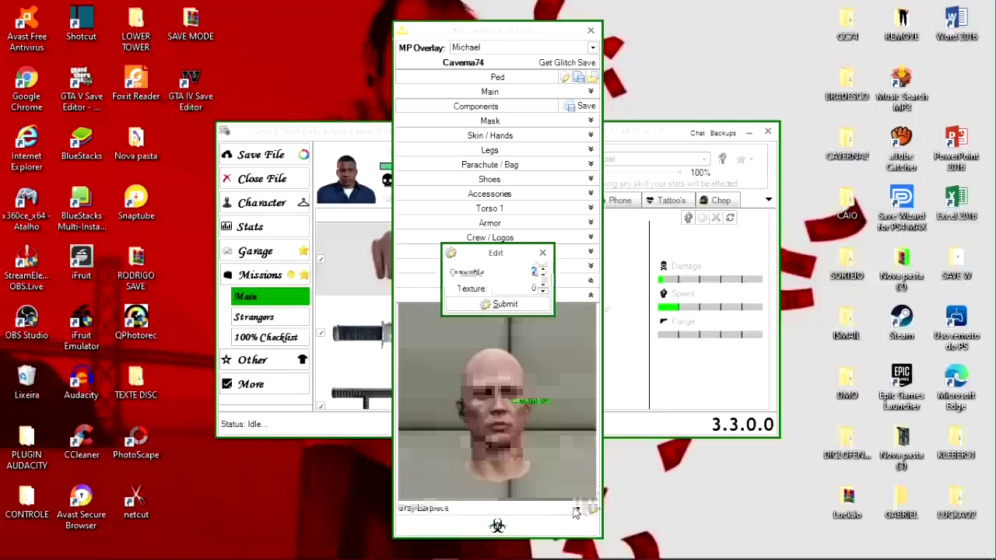
left_click(543, 254)
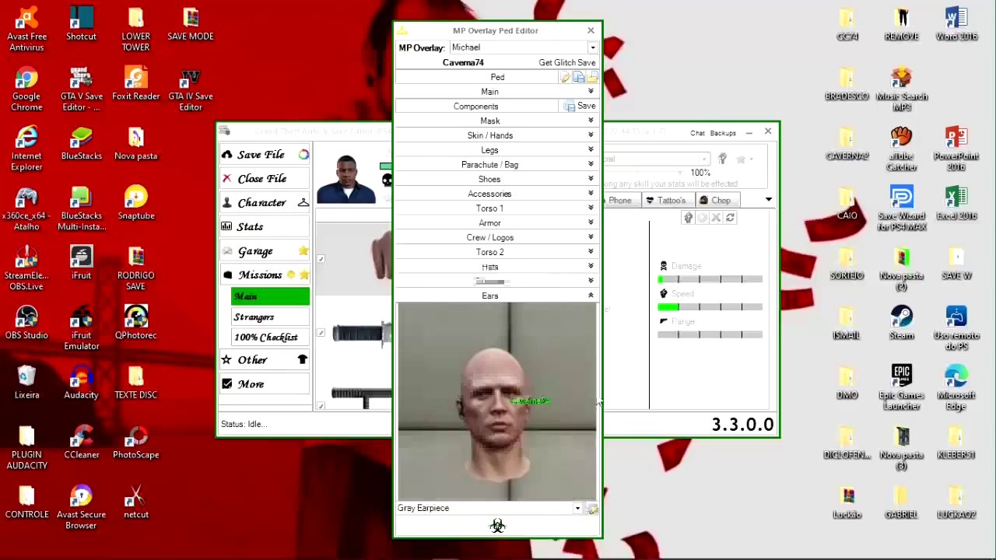
left_click(577, 509)
left_click(577, 509)
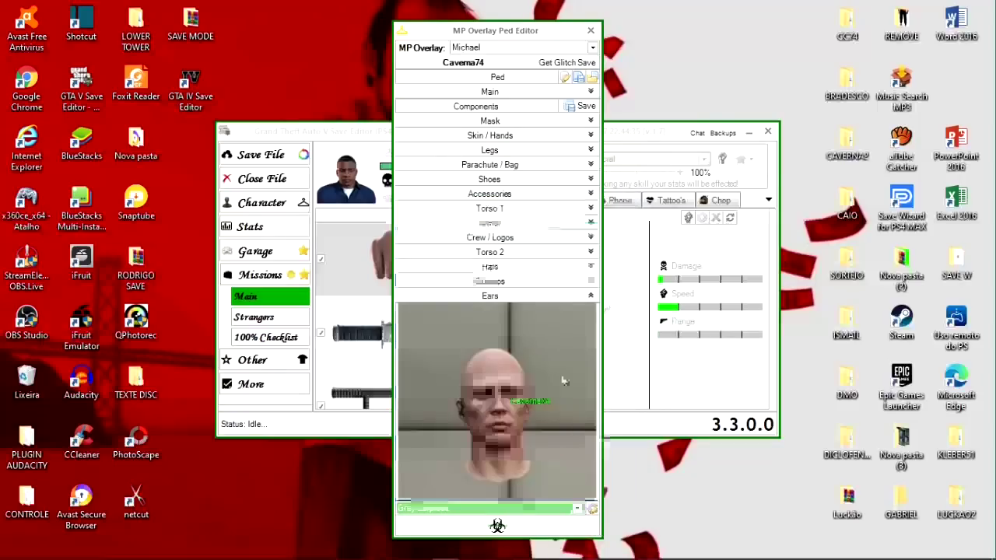
left_click(589, 295)
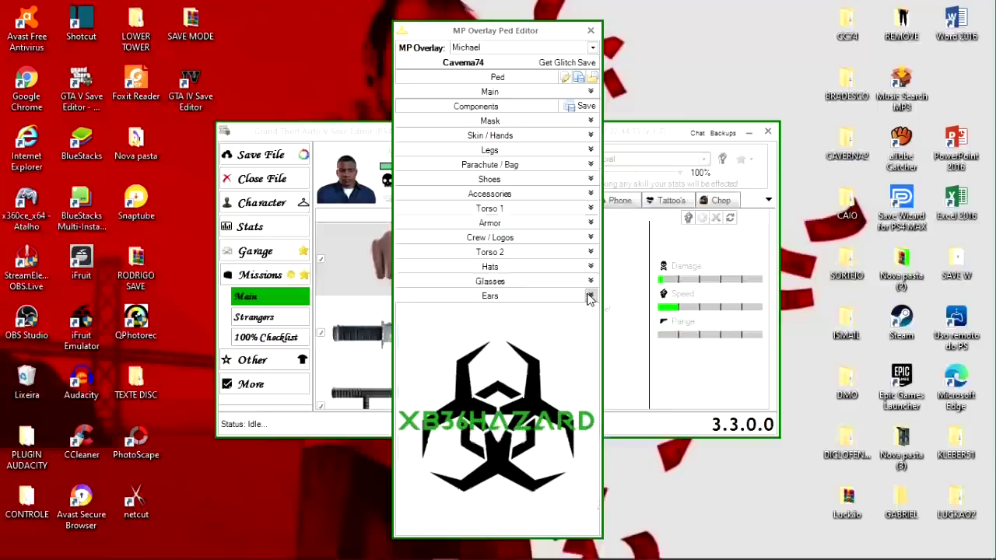
left_click(586, 107)
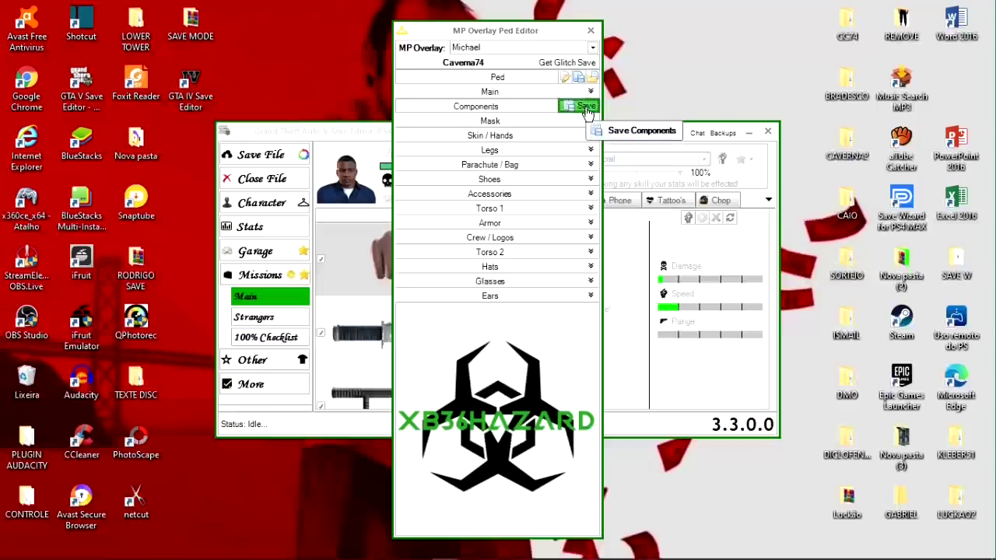
- Save the Michael overlay's components, write the changes to the save file, and close the GTA V Save Editor
left_click(585, 108)
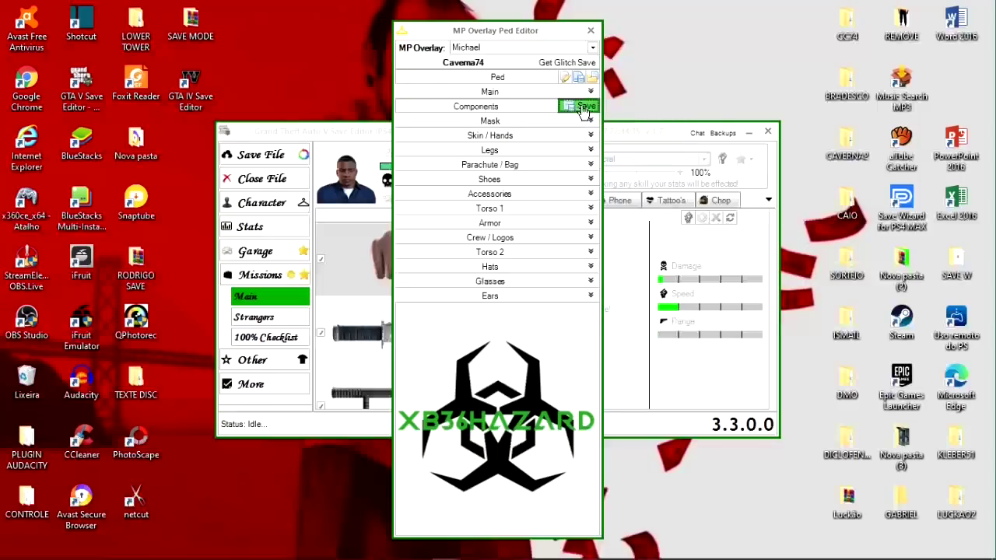
left_click(591, 31)
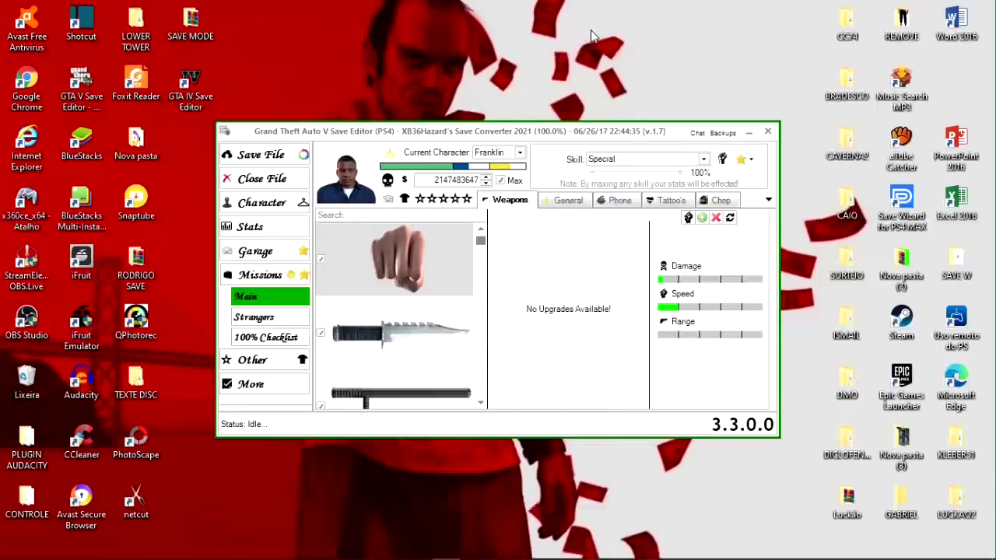
left_click(256, 154)
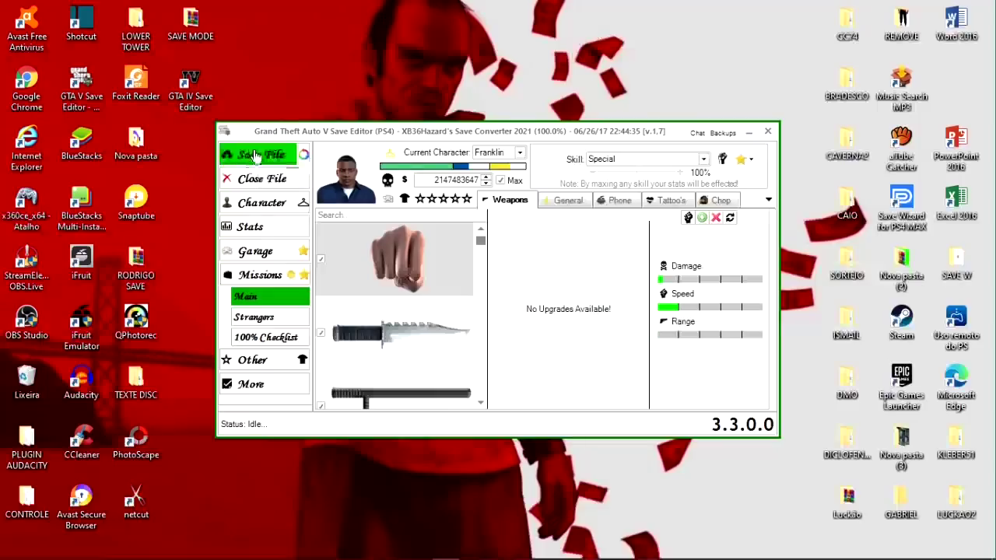
left_click(557, 340)
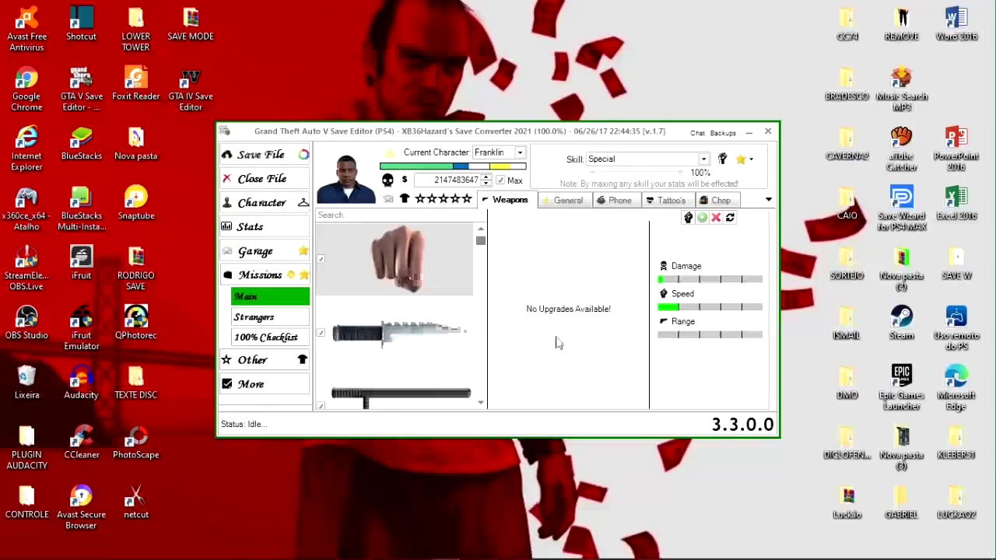
left_click(769, 133)
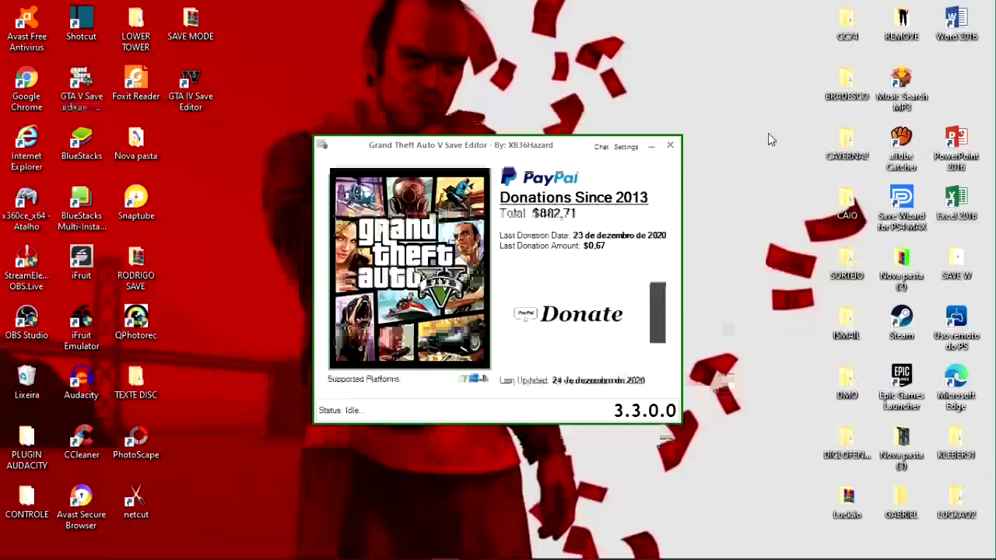
left_click(672, 148)
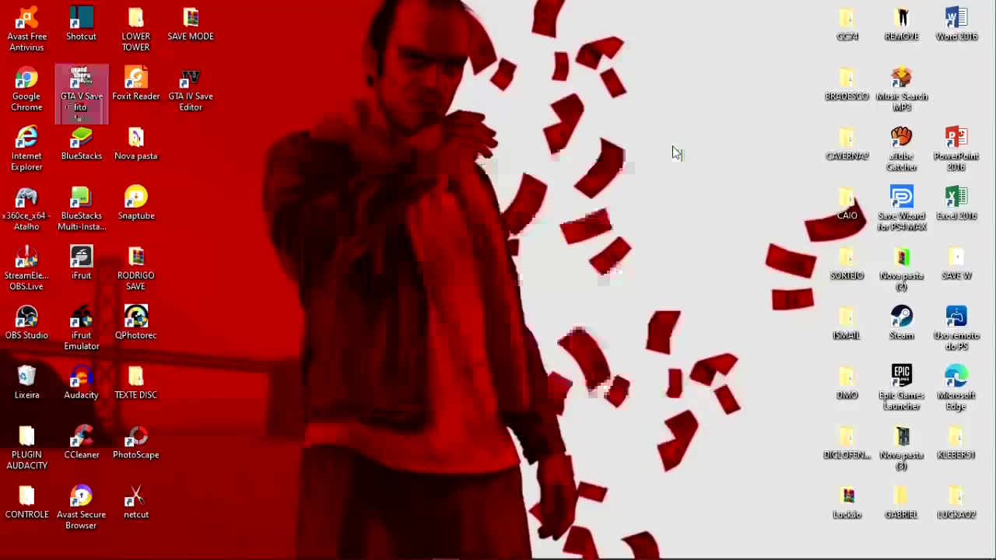
- Start Save Wizard for PS4 MAX, accept its beta terms, and dismiss the USB drive notification and folder window
left_click(887, 200)
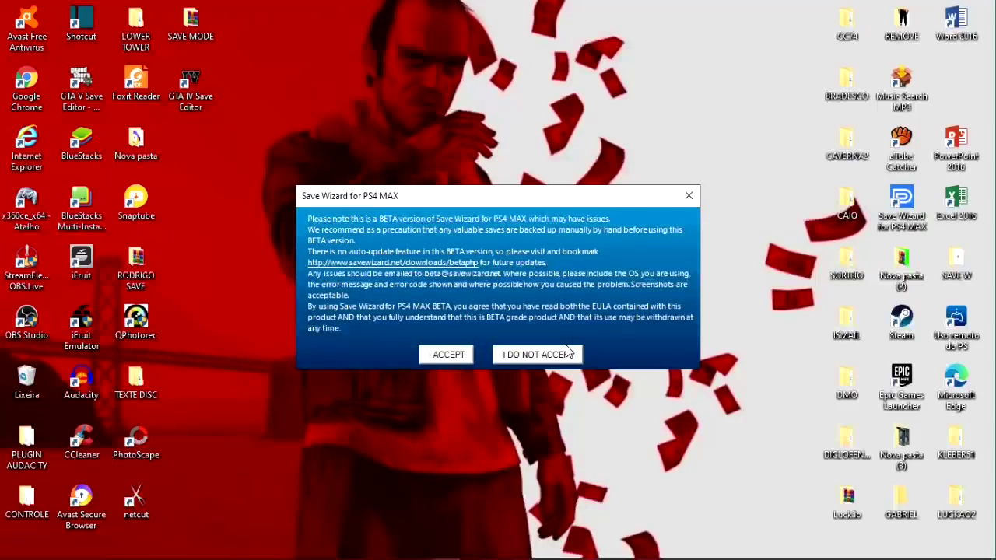
left_click(447, 354)
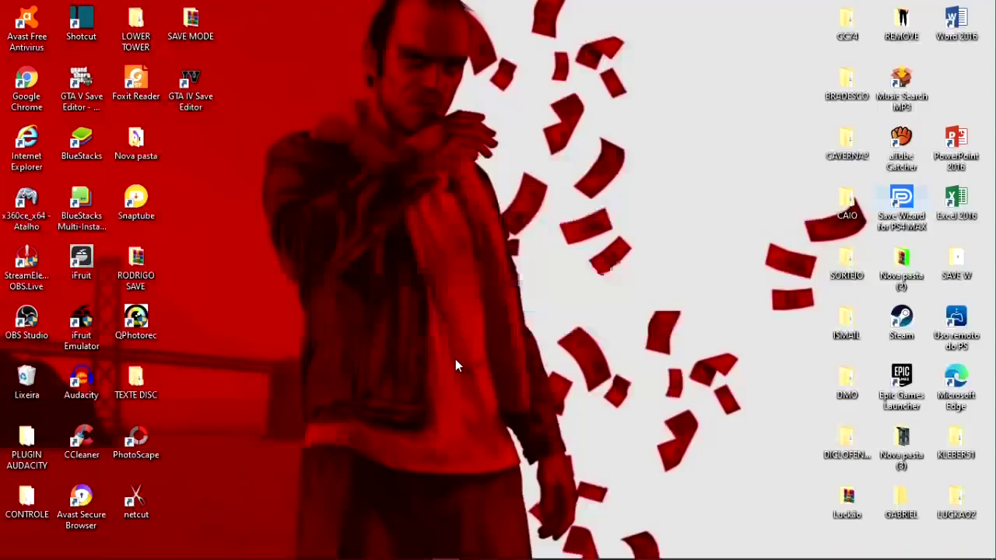
left_click(498, 424)
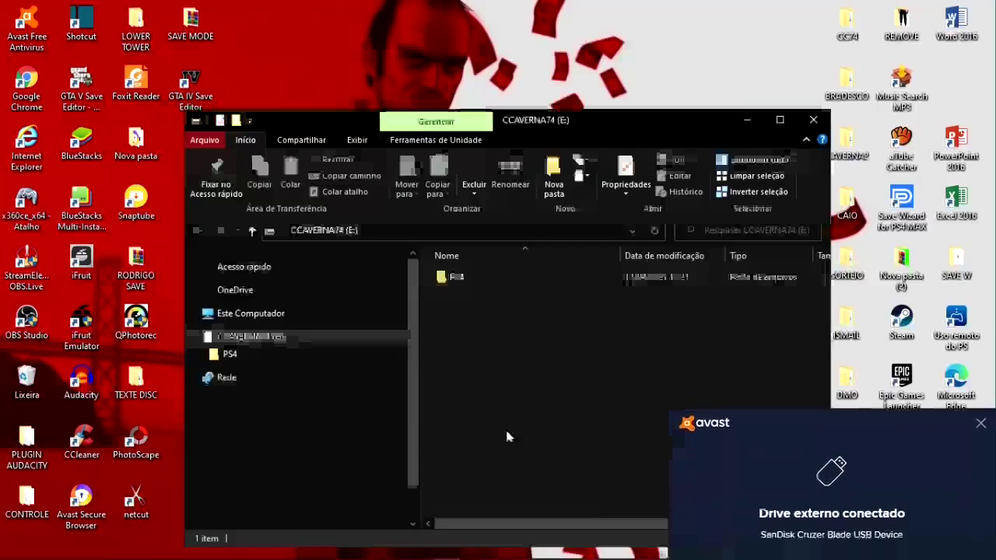
left_click(981, 368)
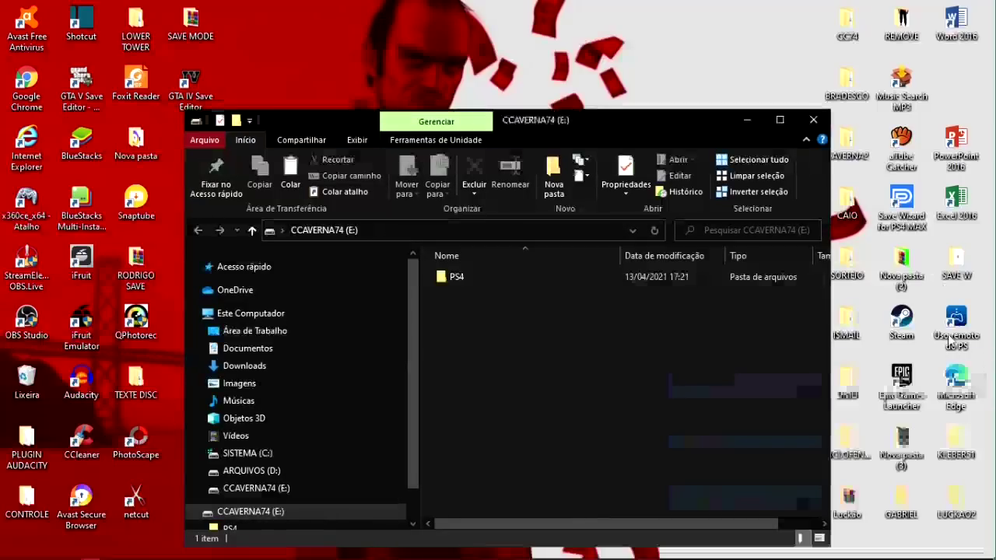
left_click(748, 121)
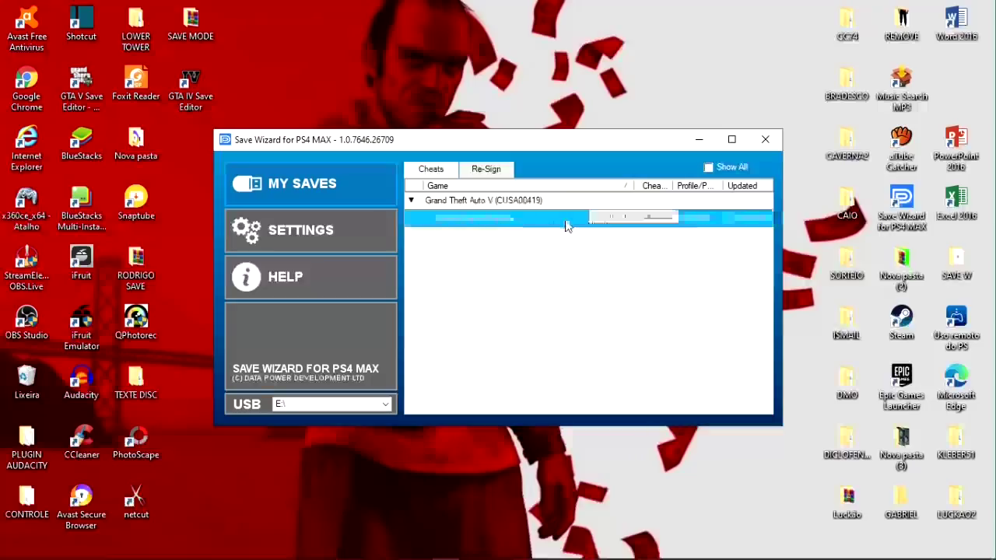
- Open the Grand Theft Auto V Current Game Progress save in Advanced Mode and import the SGTA50000 file
right_click(565, 226)
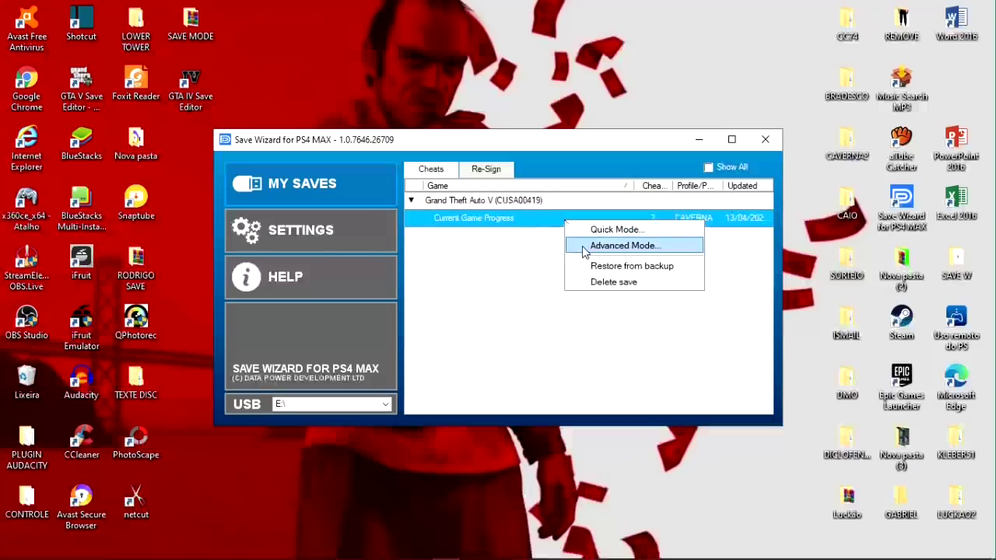
left_click(623, 246)
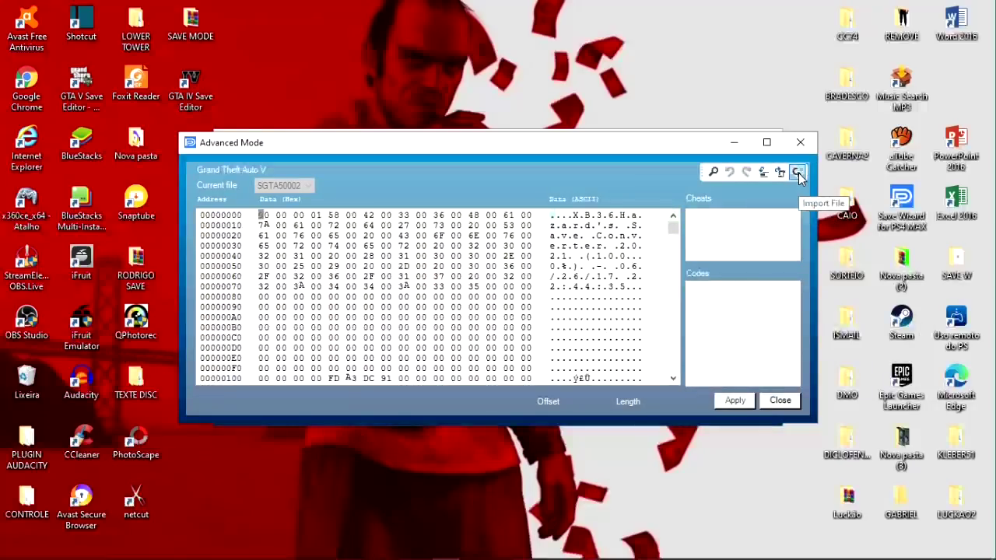
left_click(797, 172)
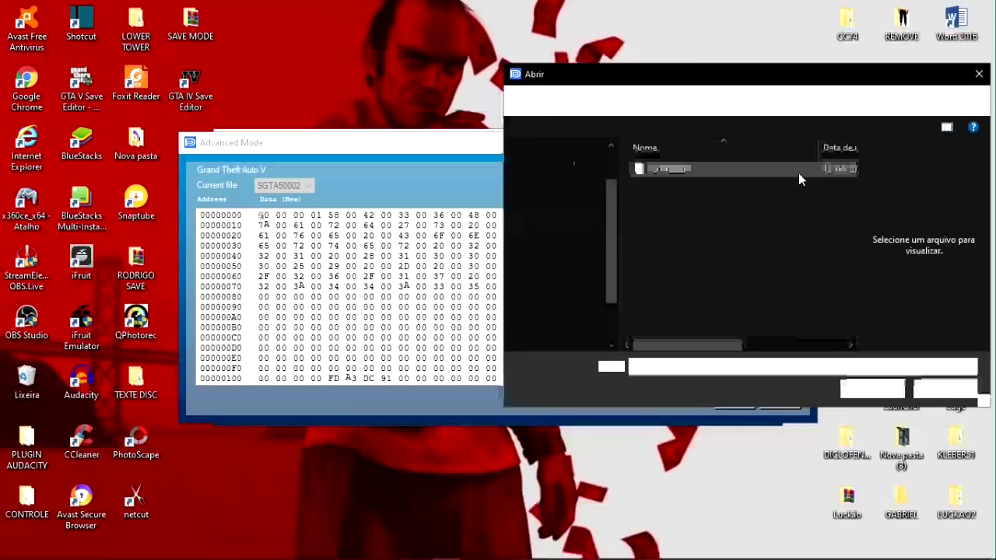
left_click(678, 171)
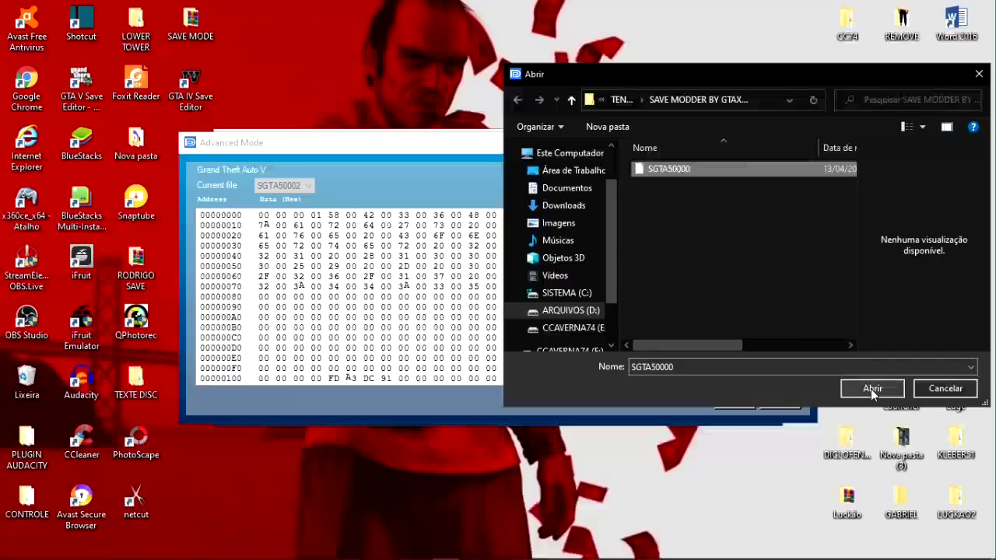
left_click(871, 389)
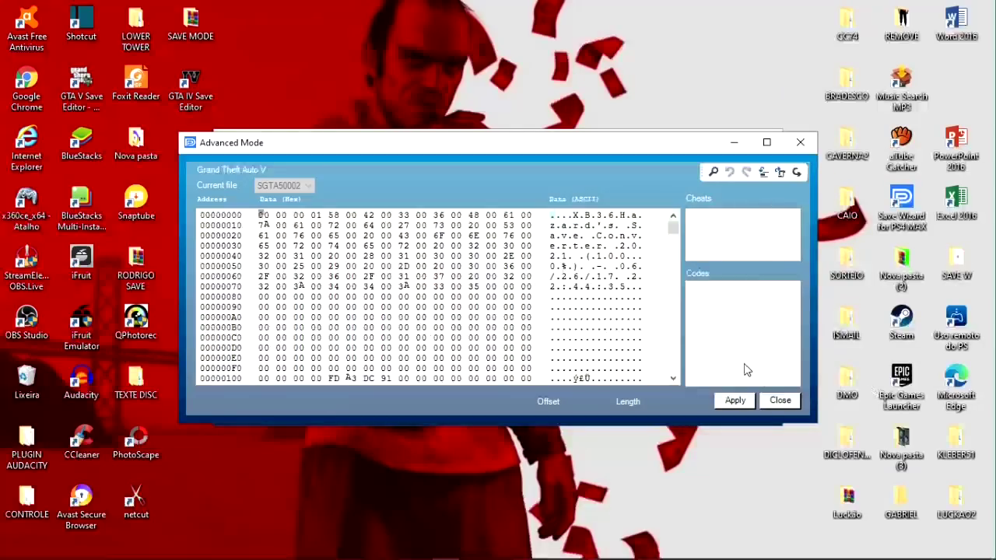
- Apply the imported data to the save on the USB drive and close Save Wizard
left_click(735, 401)
left_click(550, 349)
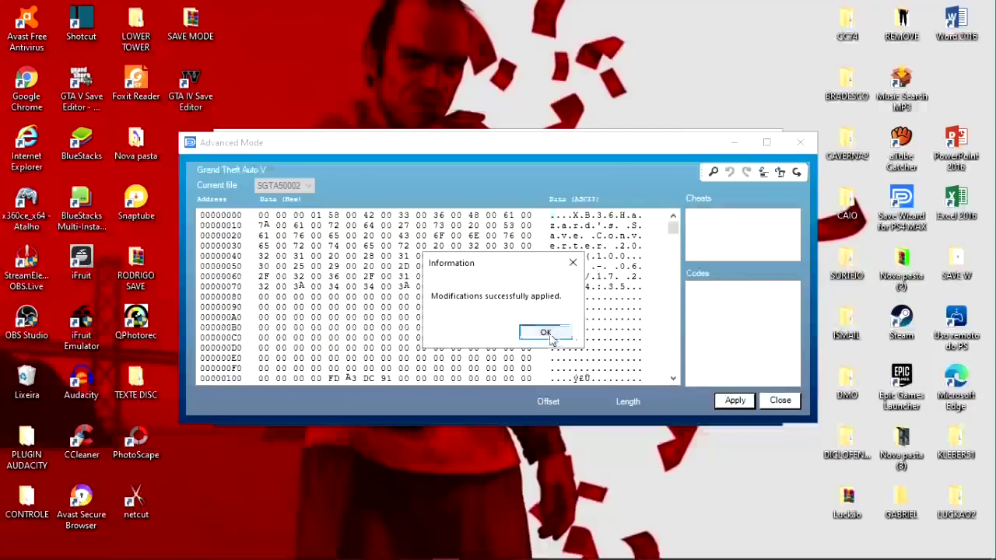
left_click(547, 335)
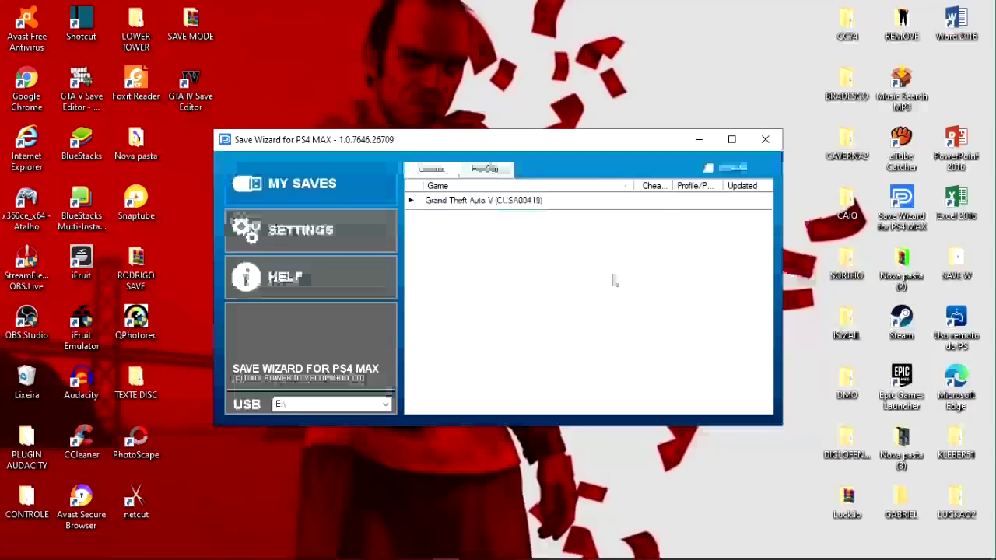
left_click(764, 139)
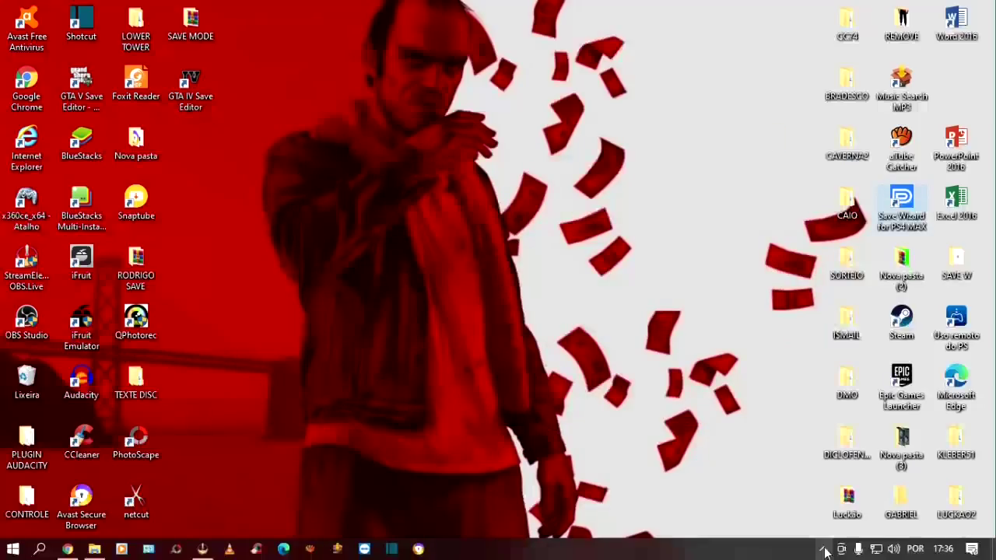
- Safely eject the Cruzer Blade USB drive from Windows
left_click(825, 550)
left_click(809, 495)
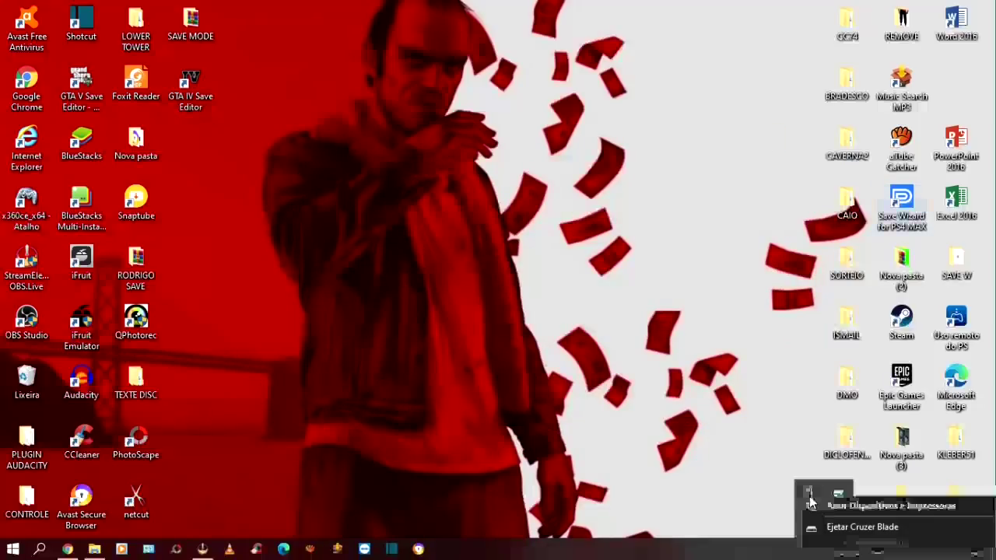
left_click(846, 527)
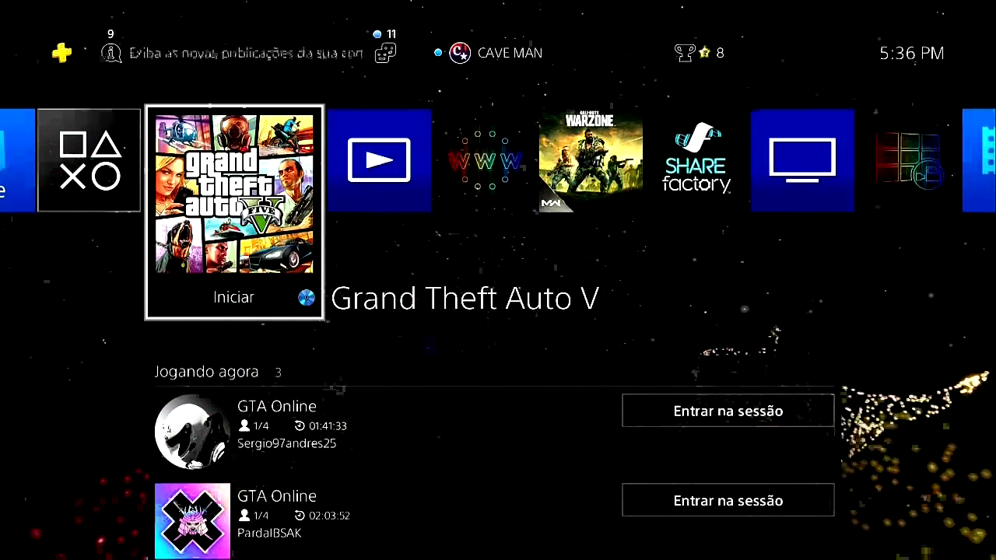
- Switch to the PS4 and open Gerenciamento de dados salvos do aplicativo in the console settings
key("Up")
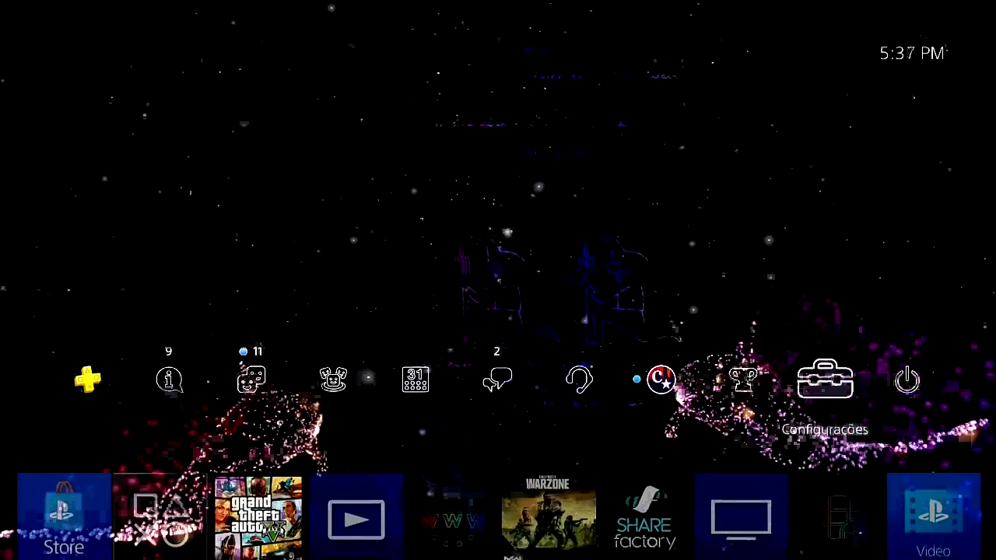
key("Return")
key("Down")
key("Down")
key("Down")
key("Down")
key("Down")
key("Down")
key("Down")
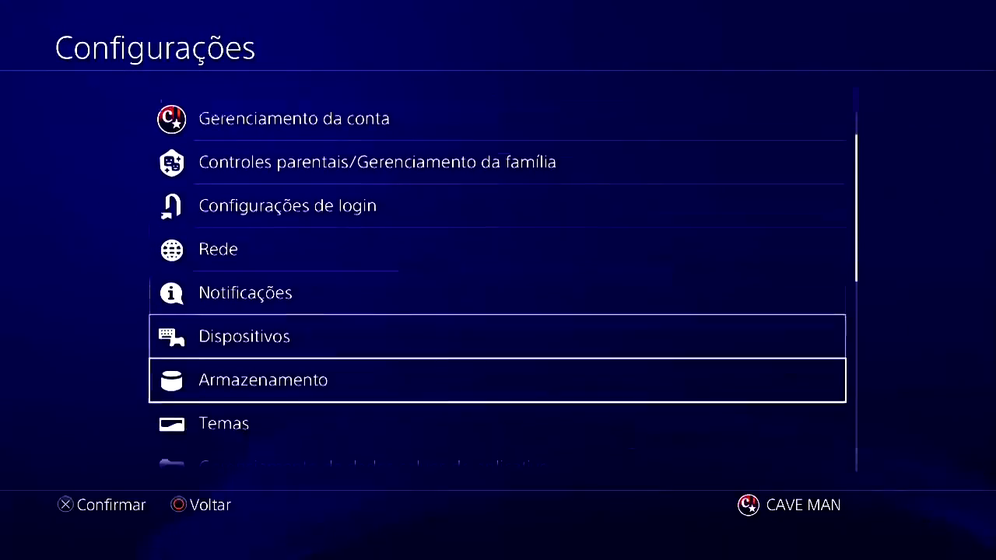
key("Return")
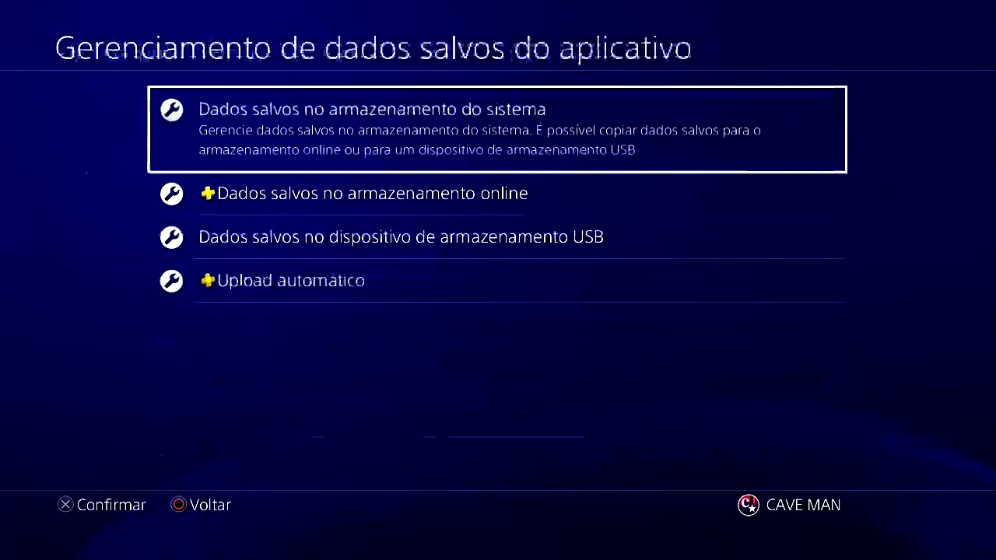
- Copy the Grand Theft Auto V save from the USB storage device to system storage, replacing existing data with Aplicar a todos enabled
key("Down")
key("Down")
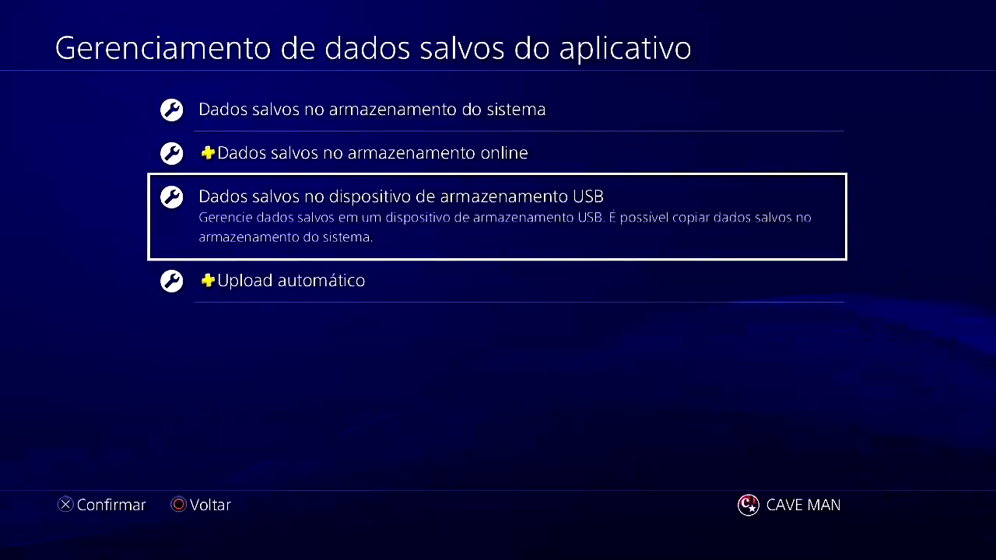
key("Return")
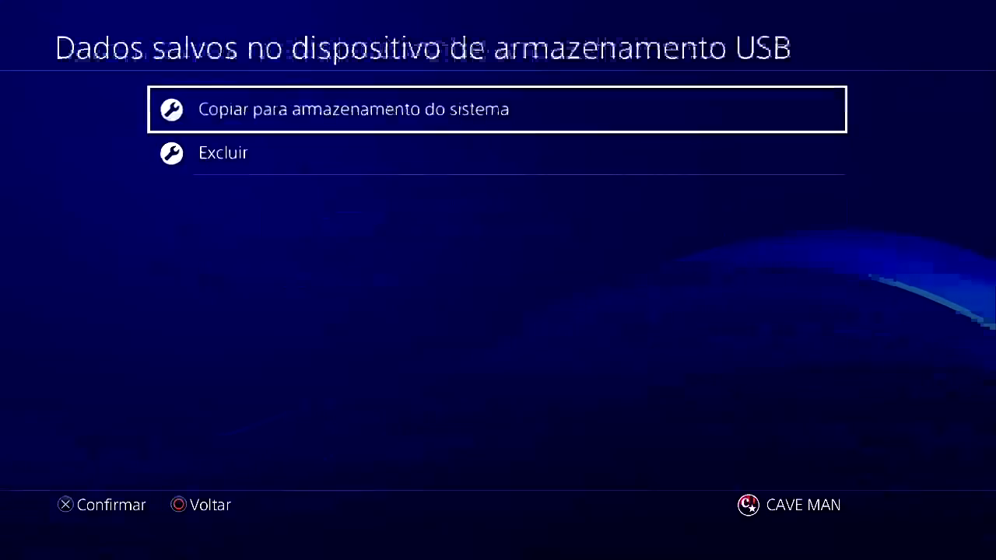
key("Return")
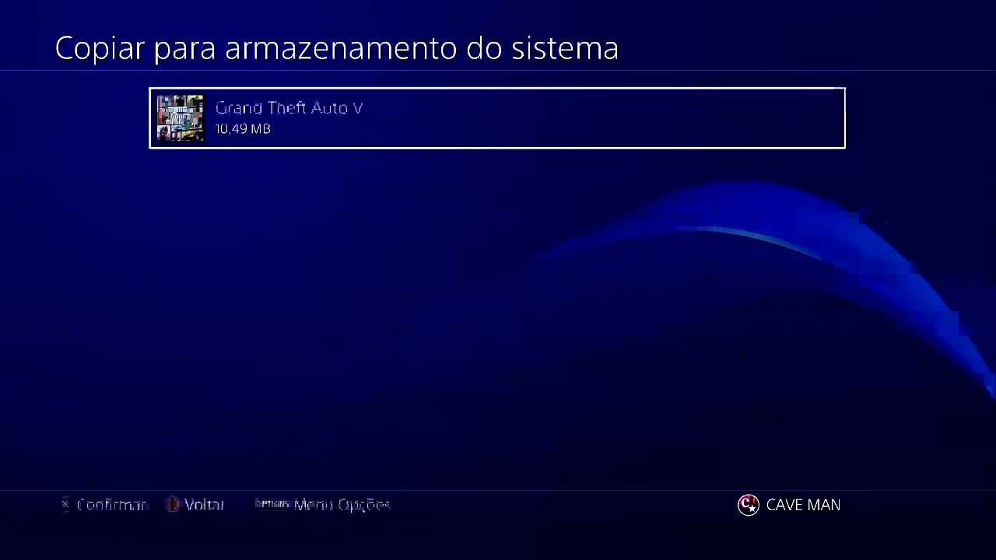
key("Return")
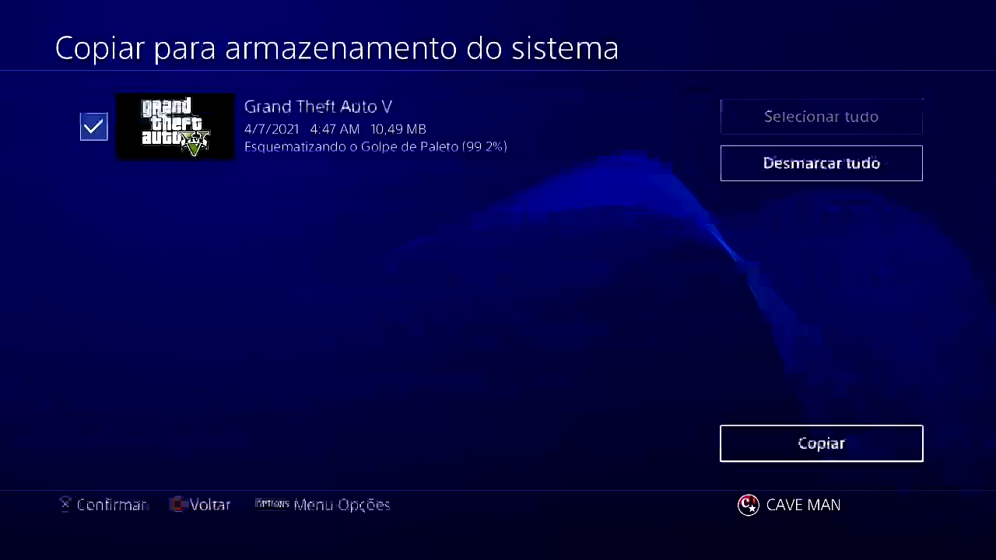
key("Return")
key("Up")
key("Return")
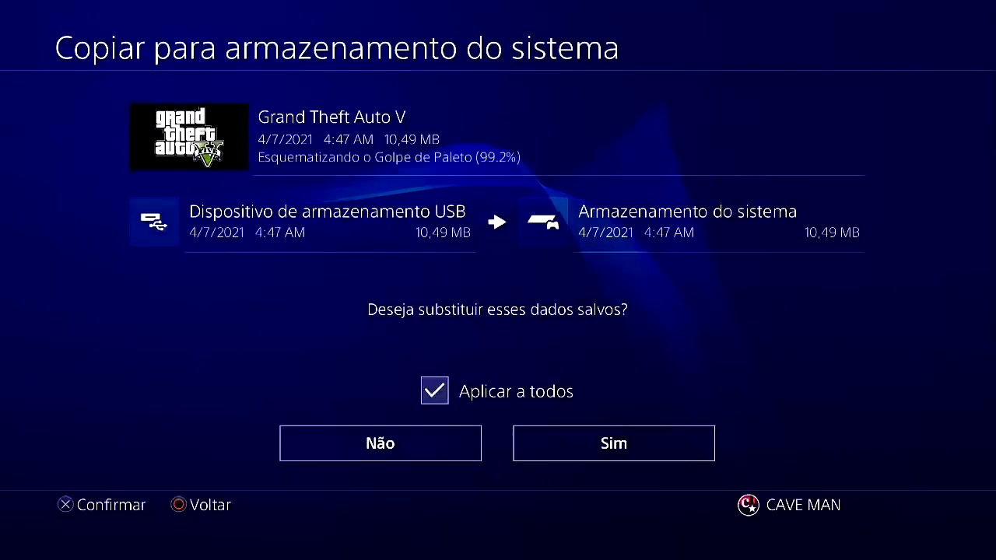
key("Down")
key("Return")
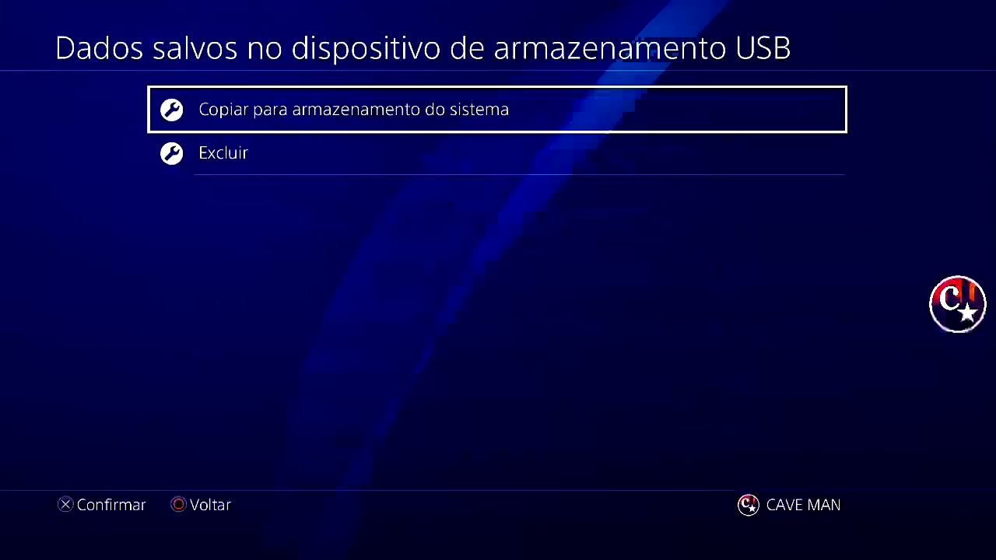
- Return to the PS4 home screen and launch Grand Theft Auto V
key("Escape")
key("Escape")
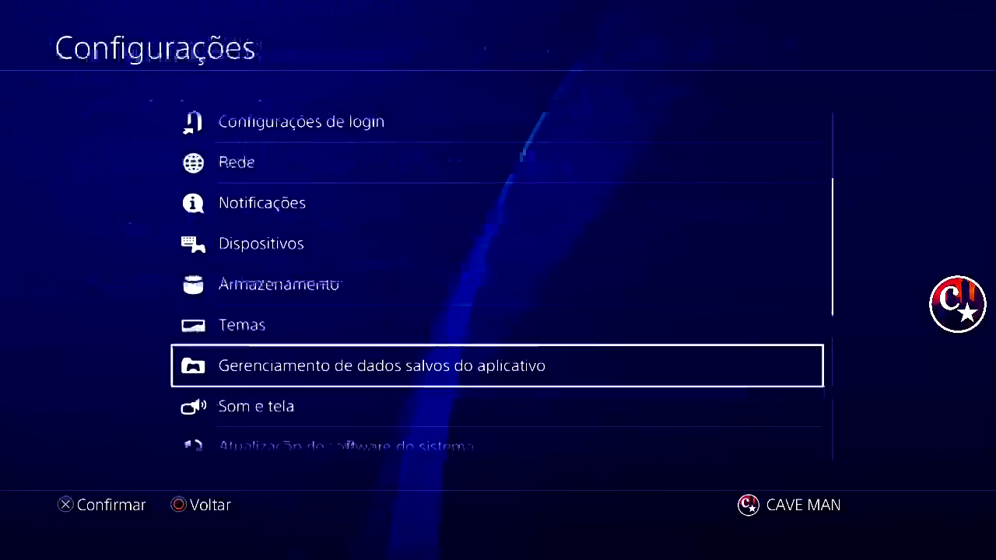
key("Escape")
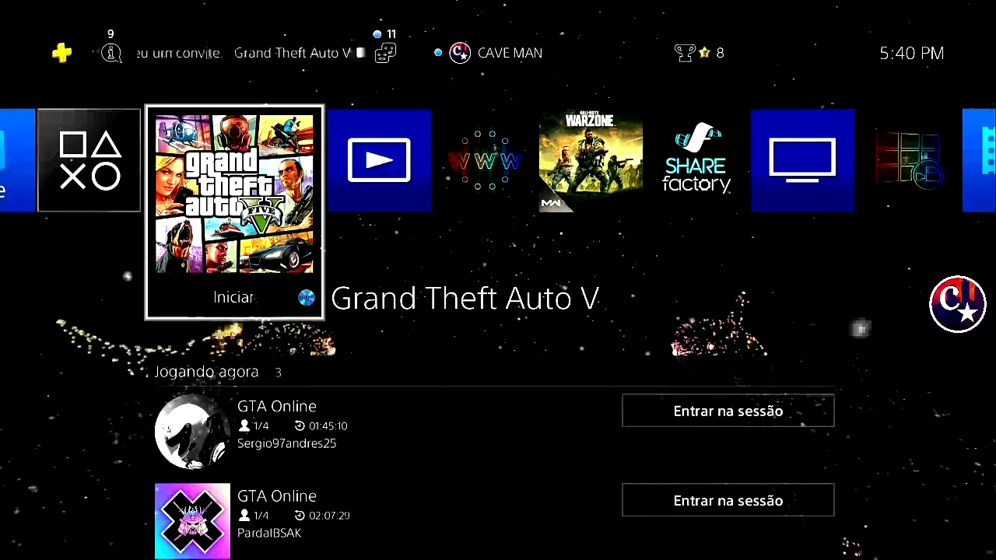
key("Return")
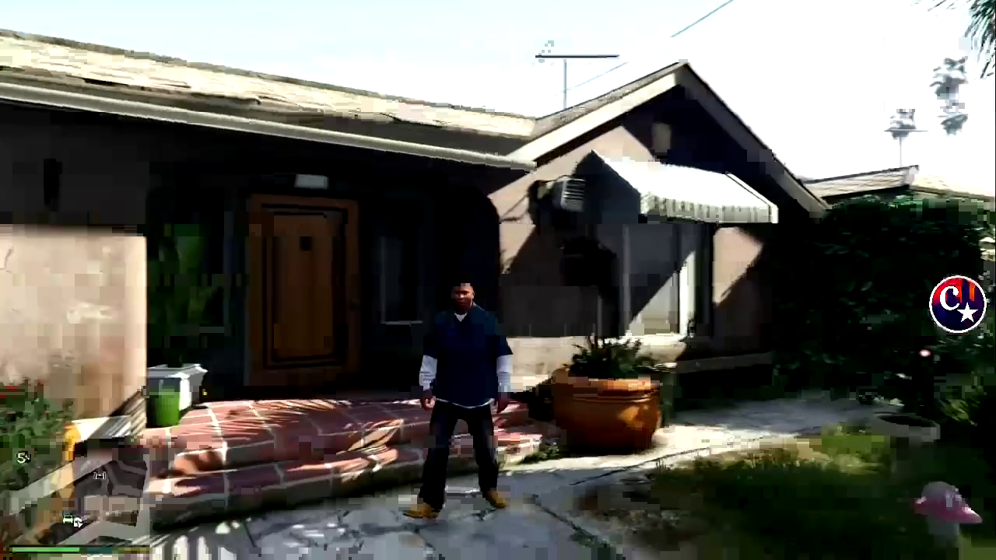
- Open the pause menu and check the Autoarmazenamento option under Armazenamento e início in Configurações
key("Escape")
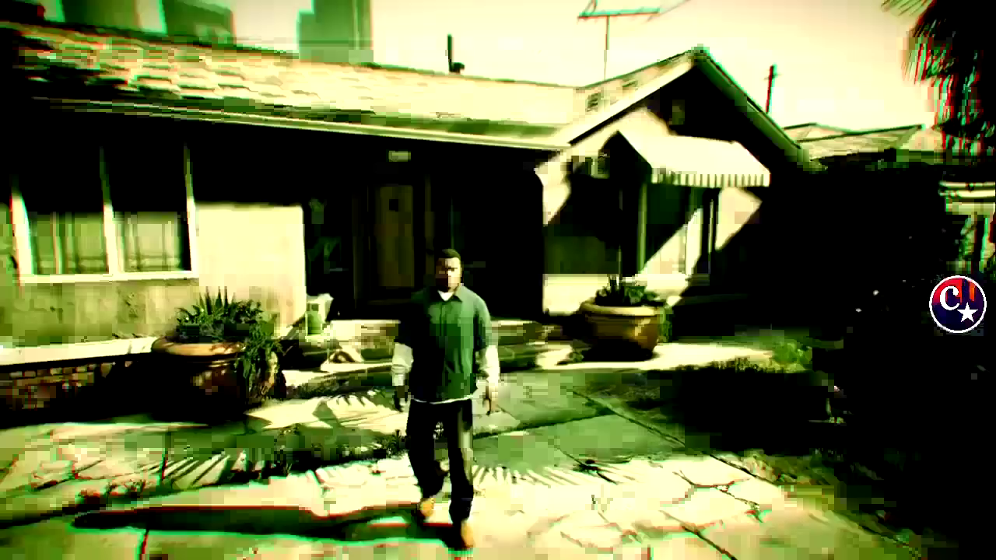
key("e")
key("e")
key("e")
key("e")
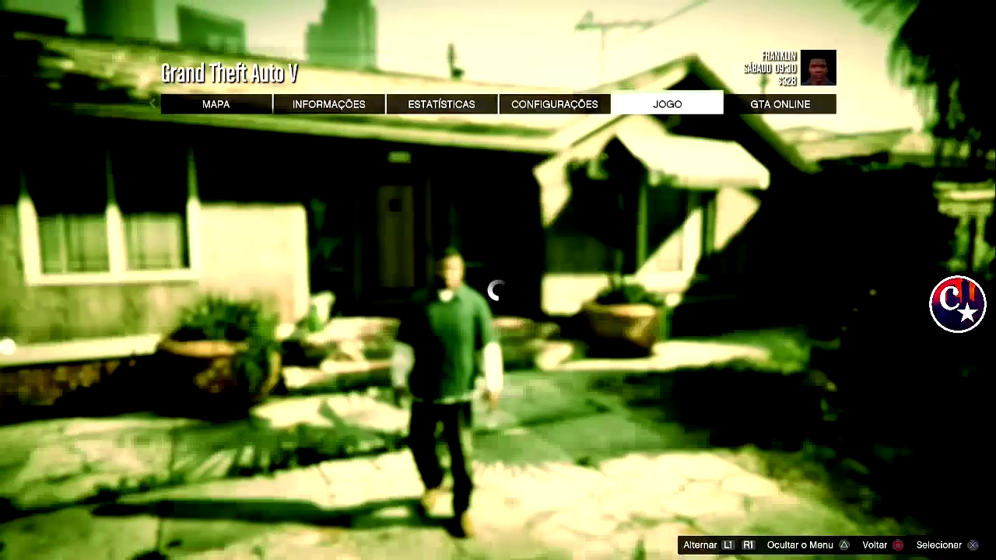
key("Return")
key("Escape")
key("q")
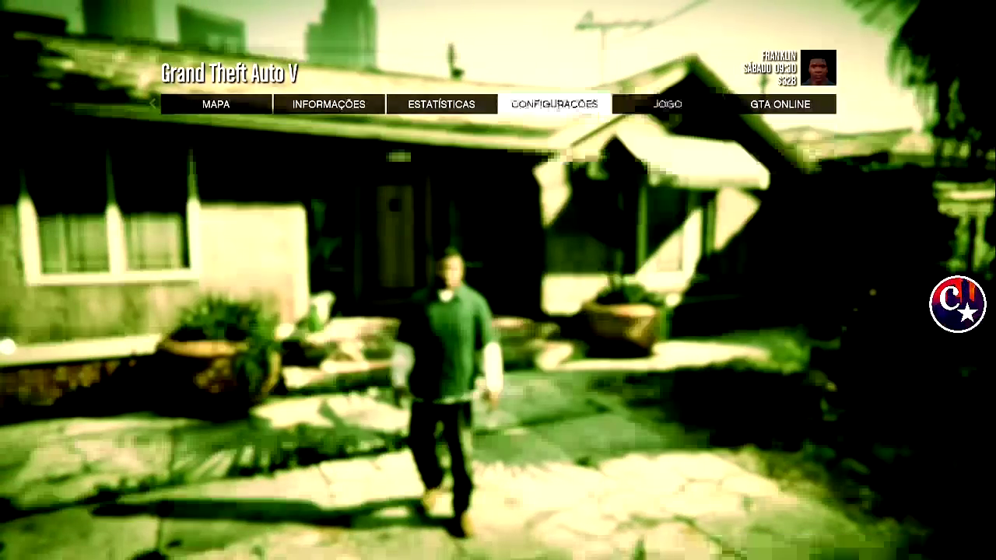
key("Return")
key("Up")
key("Up")
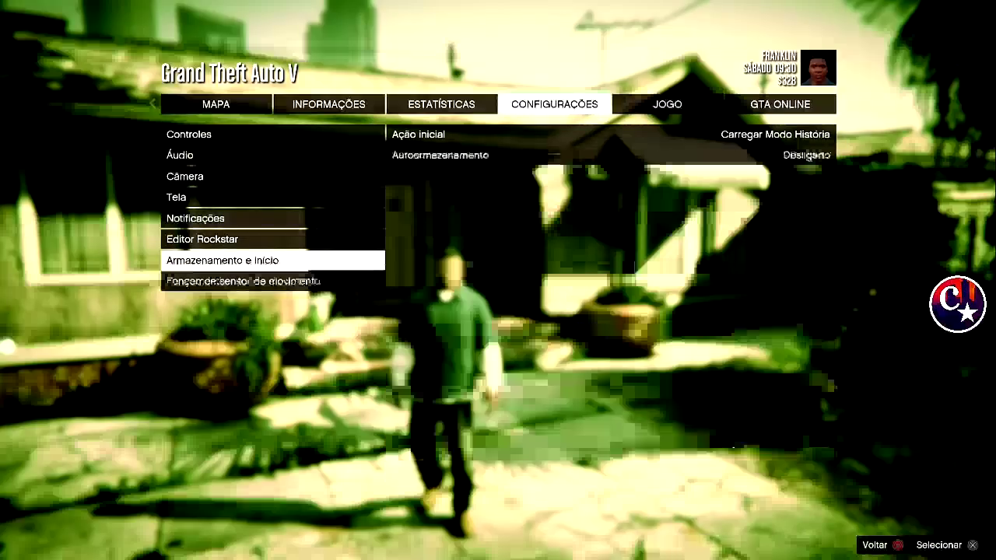
key("Return")
key("Down")
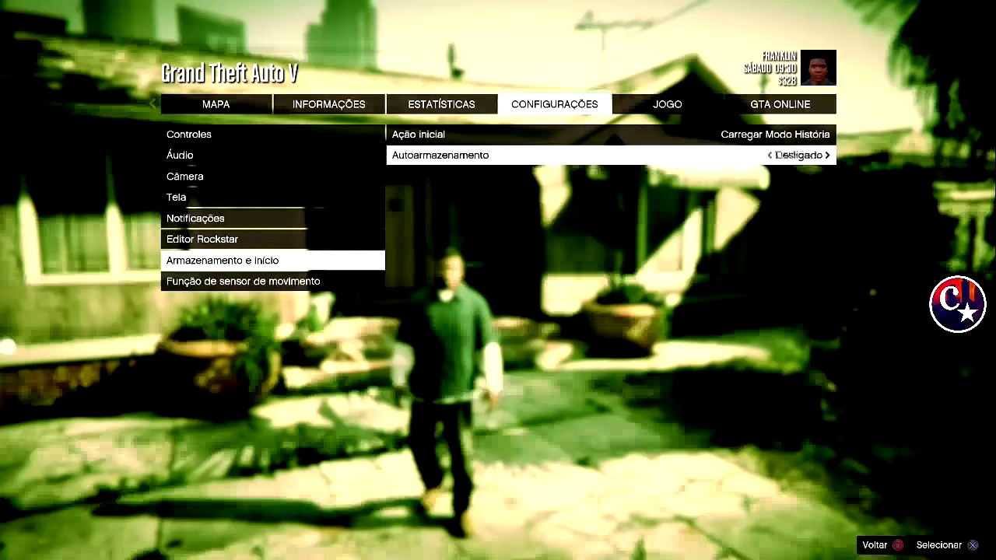
key("Escape")
key("Escape")
- Load saved game 02 - Esquematizando o Golpe de Paleto (99.2%) through Carregar um jogo, accepting the loss of unsaved progress
key("e")
key("Return")
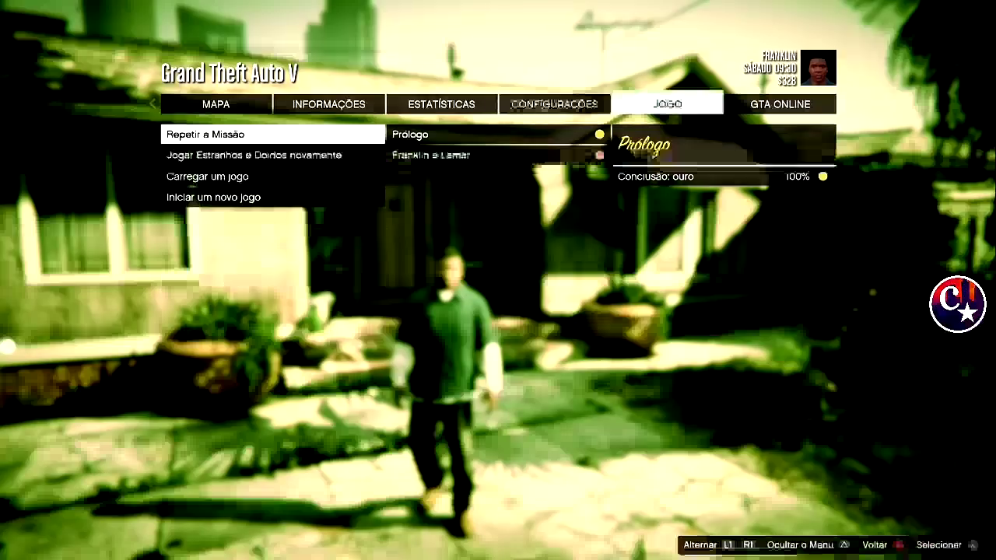
key("Up")
key("Up")
key("Return")
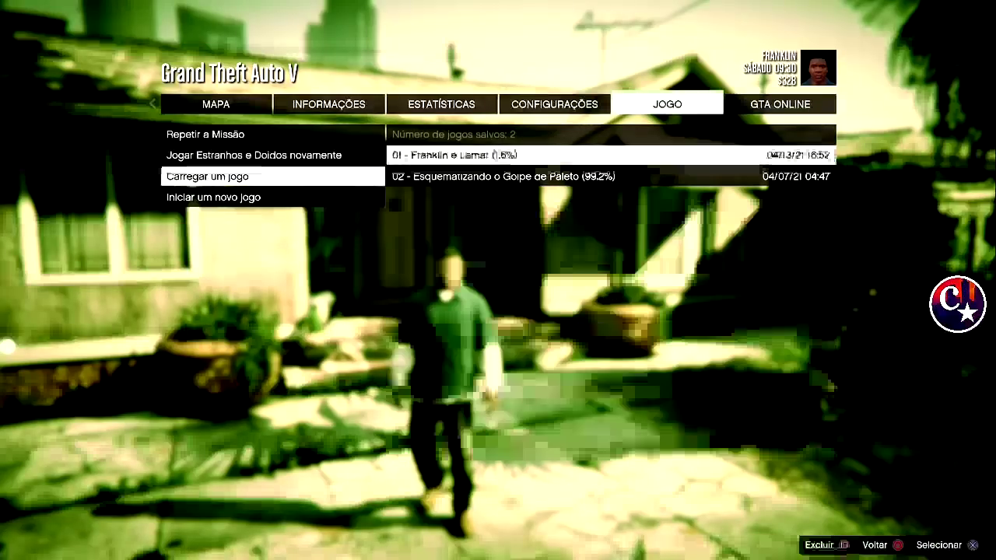
key("Down")
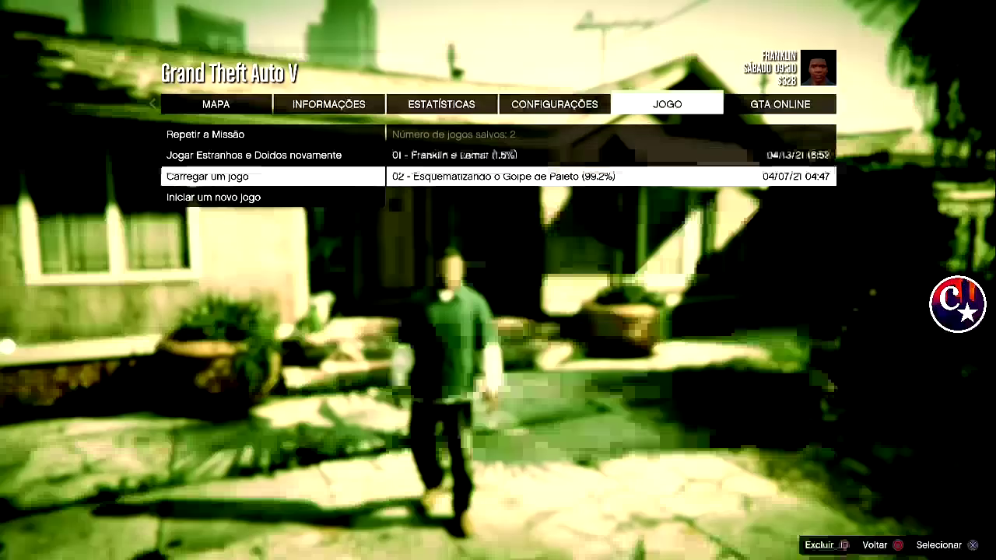
key("Return")
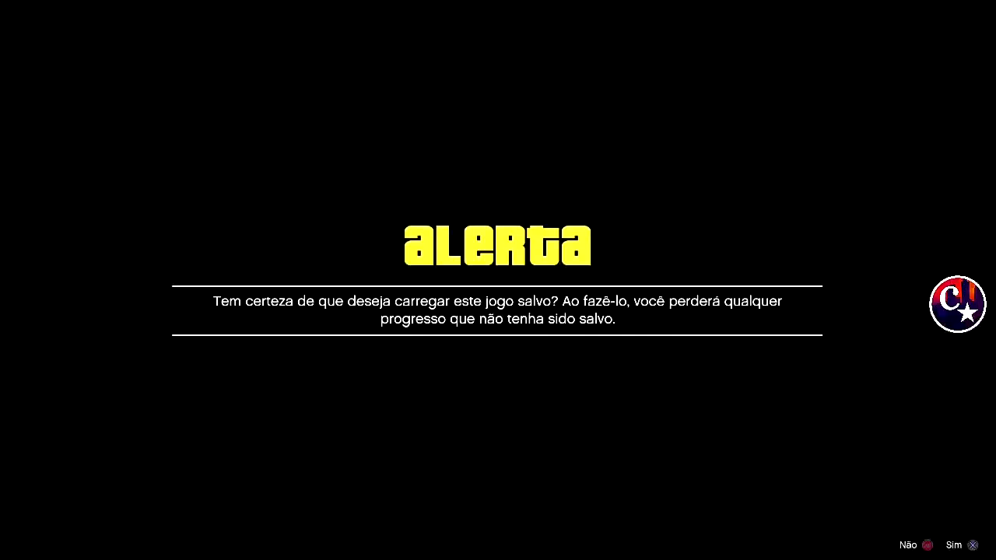
key("Return")
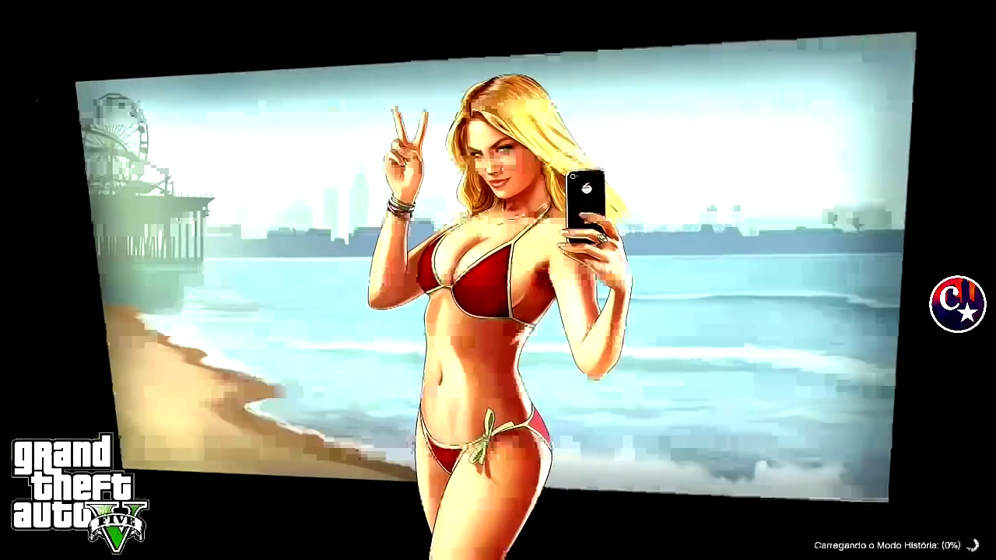